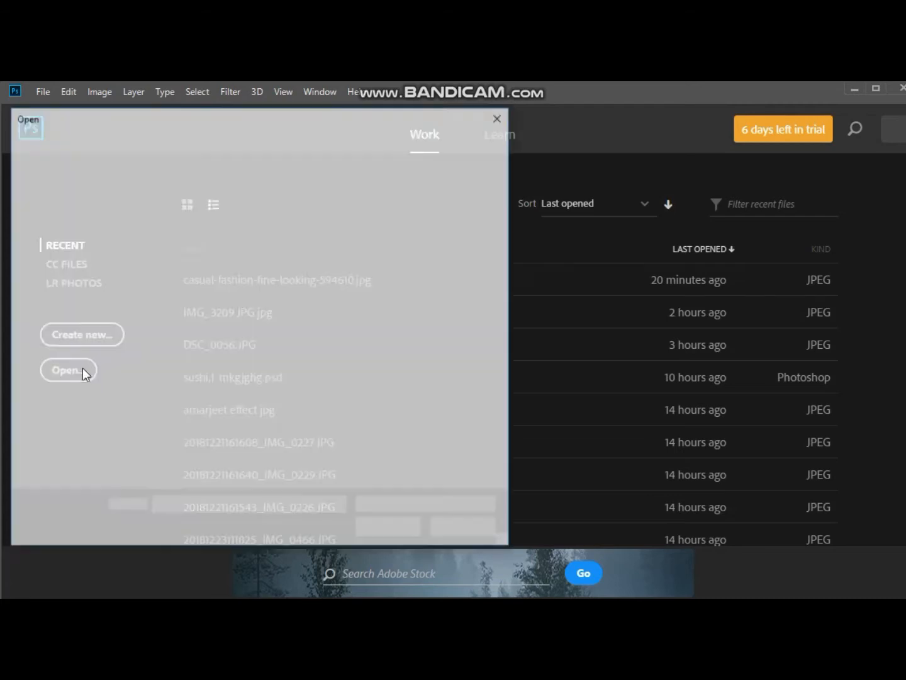
Open casual-fashion-fine-looking-594610.jpg and quick-select the man's head, face and the jacket sleeve on the image's right side
left_click(386, 528)
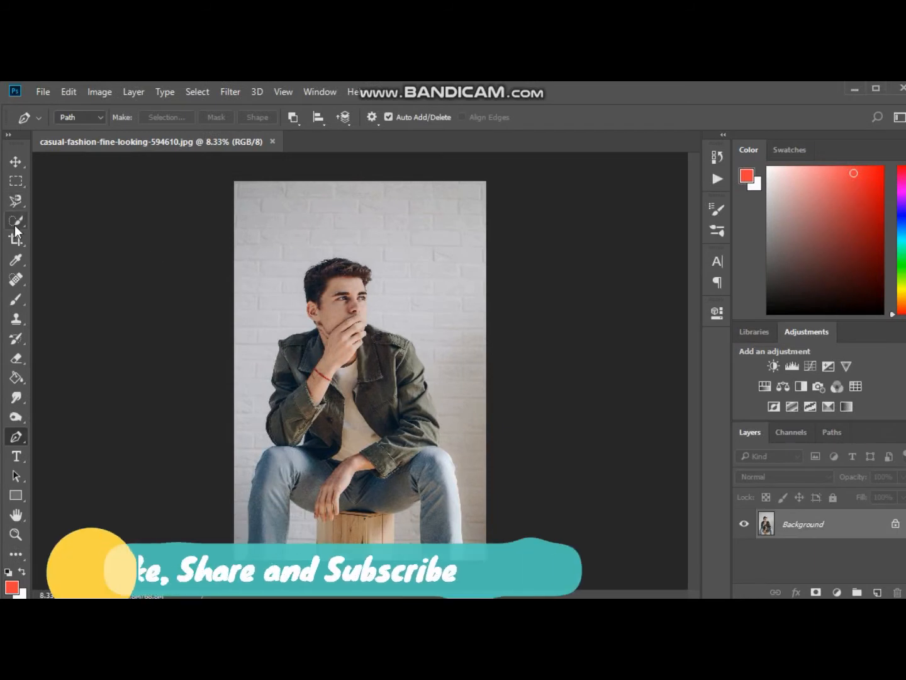
left_click(22, 222)
key("ctrl+plus")
key("ctrl+plus")
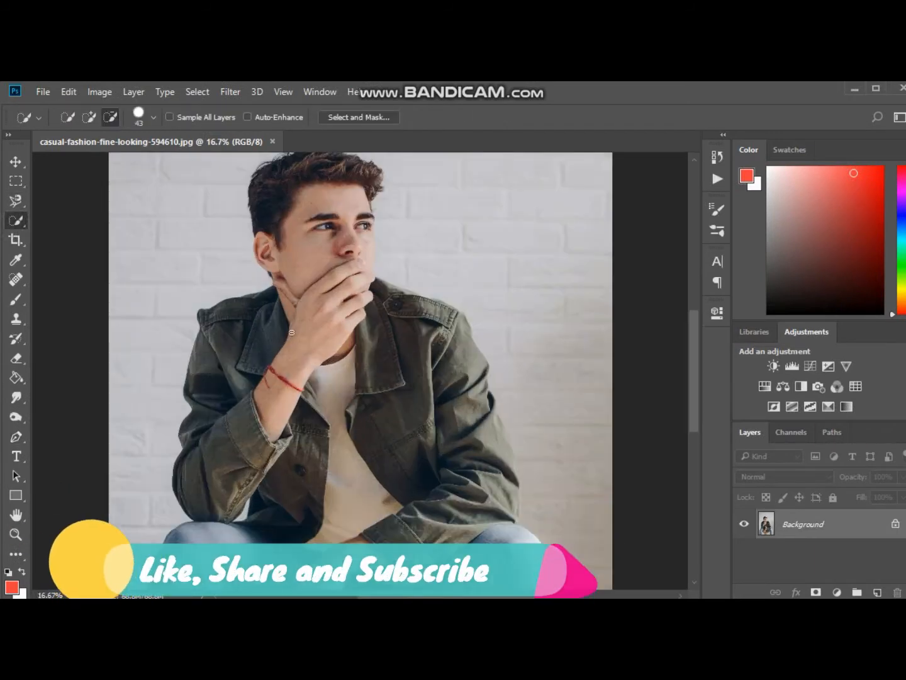
scroll(175, 218, "up", 4)
left_click(85, 117)
mouse_move(294, 233)
left_mouse_down()
mouse_move(314, 271)
mouse_move(368, 287)
mouse_move(362, 332)
mouse_move(366, 256)
mouse_move(373, 320)
mouse_move(382, 279)
mouse_move(397, 267)
mouse_move(462, 297)
mouse_move(496, 404)
mouse_move(510, 378)
mouse_move(515, 414)
left_mouse_up()
Subtract the bit of wall that spilled into the selection beside the jacket's elbow
scroll(363, 332, "down", 3)
scroll(377, 277, "down", 3)
scroll(500, 413, "down", 3)
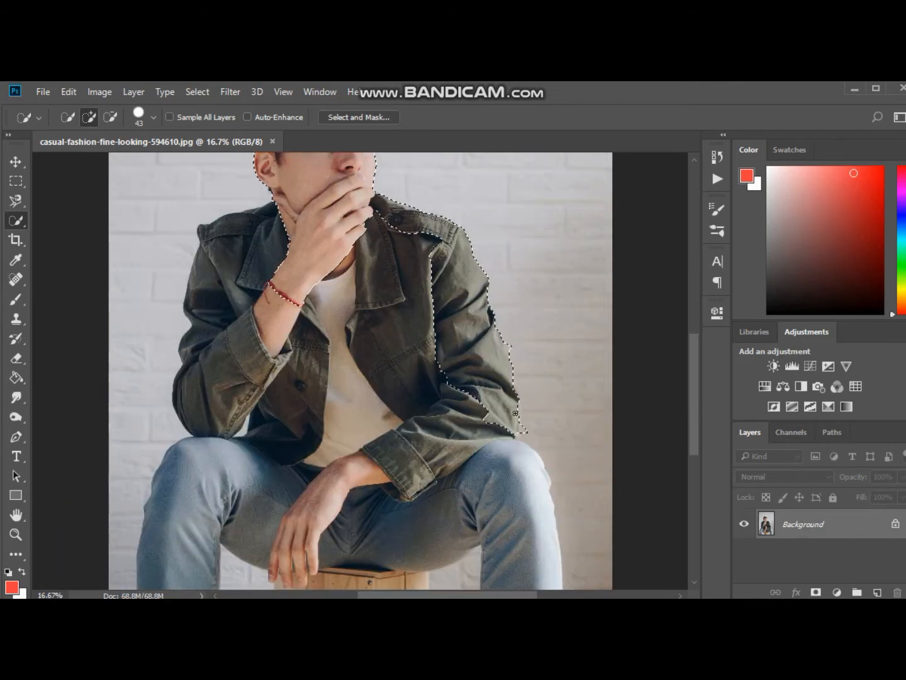
left_click(110, 116)
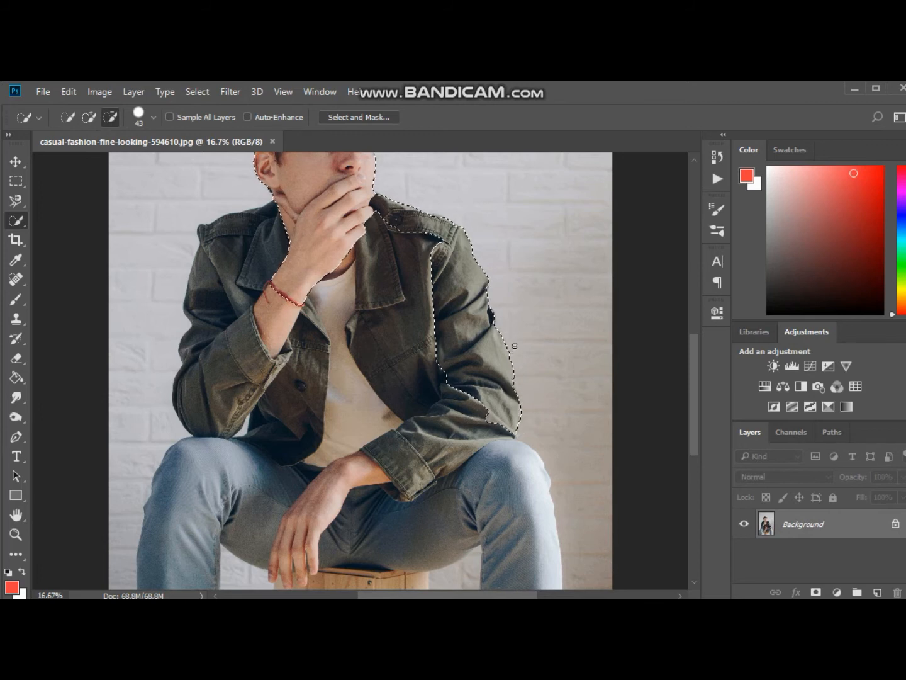
Add the jacket front and the full jeans leg on the image's right side to the selection
left_click(88, 117)
scroll(466, 352, "down", 3)
mouse_move(490, 378)
left_mouse_down()
mouse_move(506, 356)
mouse_move(547, 427)
mouse_move(526, 408)
mouse_move(529, 359)
mouse_move(530, 513)
left_mouse_up()
scroll(507, 394, "down", 1)
scroll(527, 414, "down", 3)
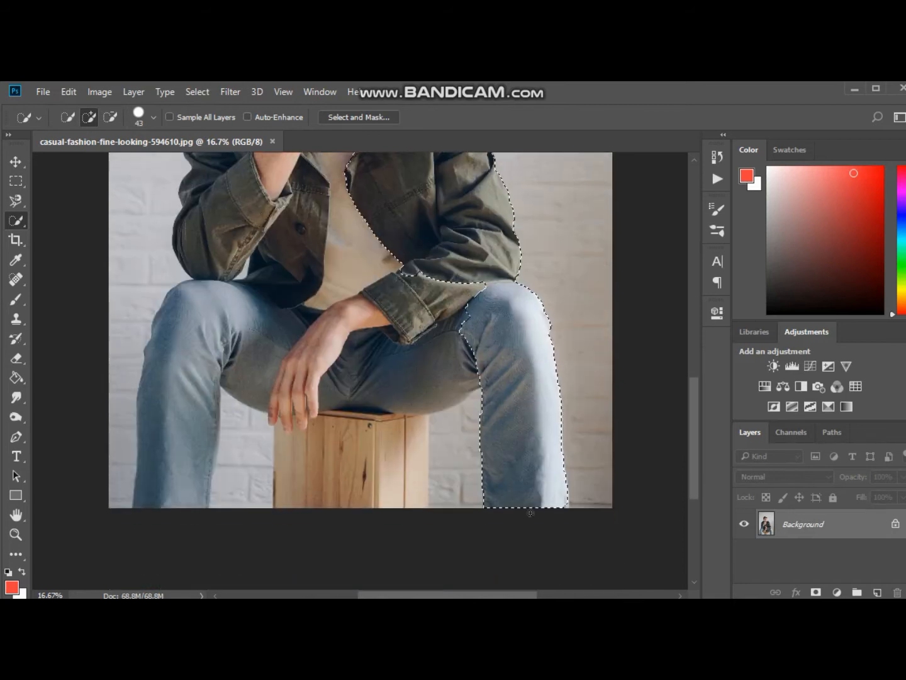
left_click(563, 505)
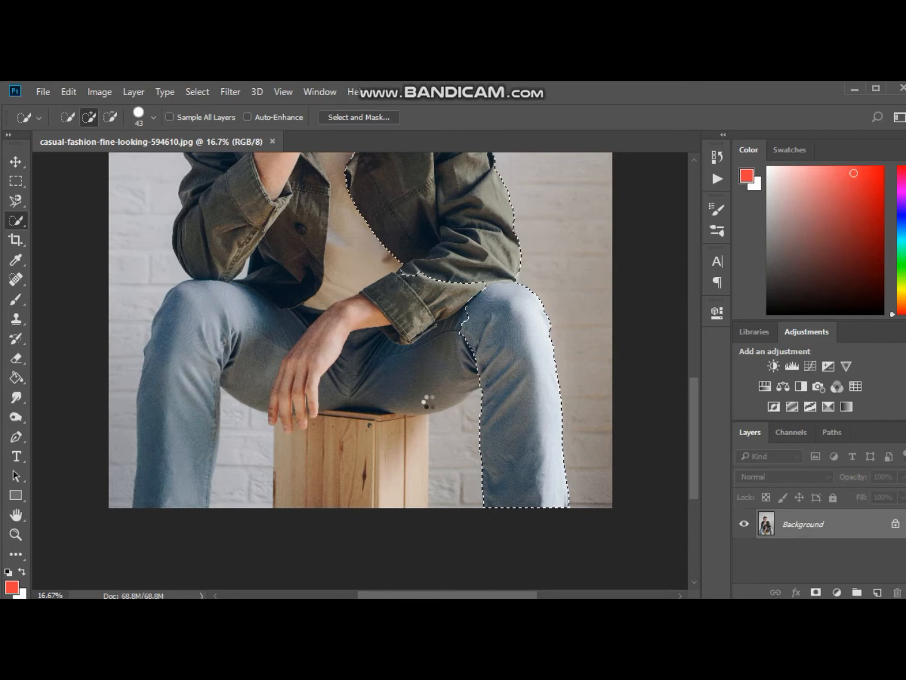
Add the other jacket shoulder, sleeve and buttoned front to the selection
scroll(429, 402, "up", 7)
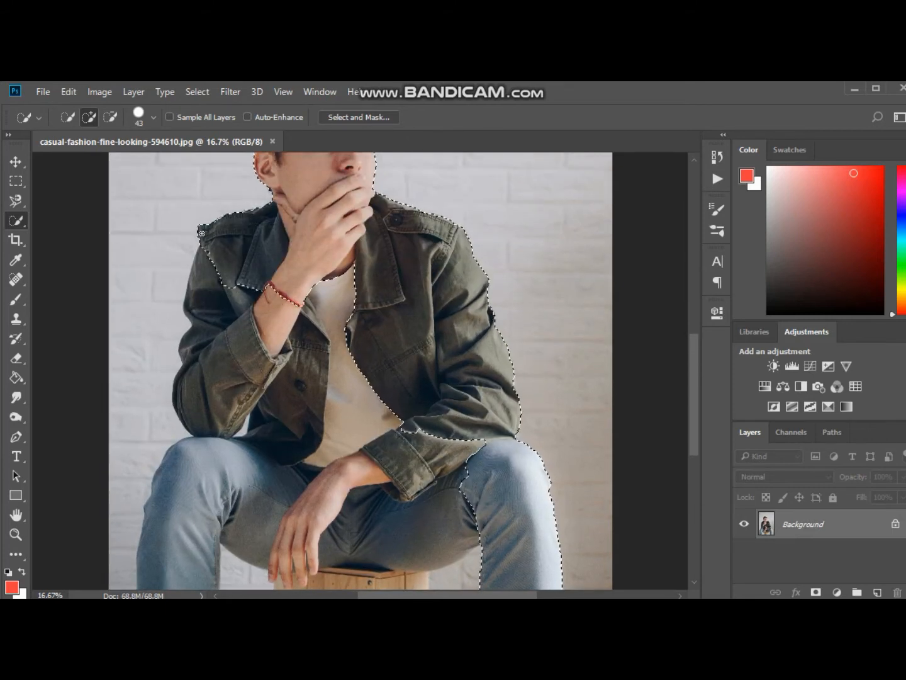
mouse_move(207, 260)
left_mouse_down()
mouse_move(202, 354)
mouse_move(282, 325)
left_mouse_up()
mouse_move(326, 272)
left_mouse_down()
mouse_move(344, 353)
mouse_move(297, 346)
left_mouse_up()
scroll(292, 364, "down", 2)
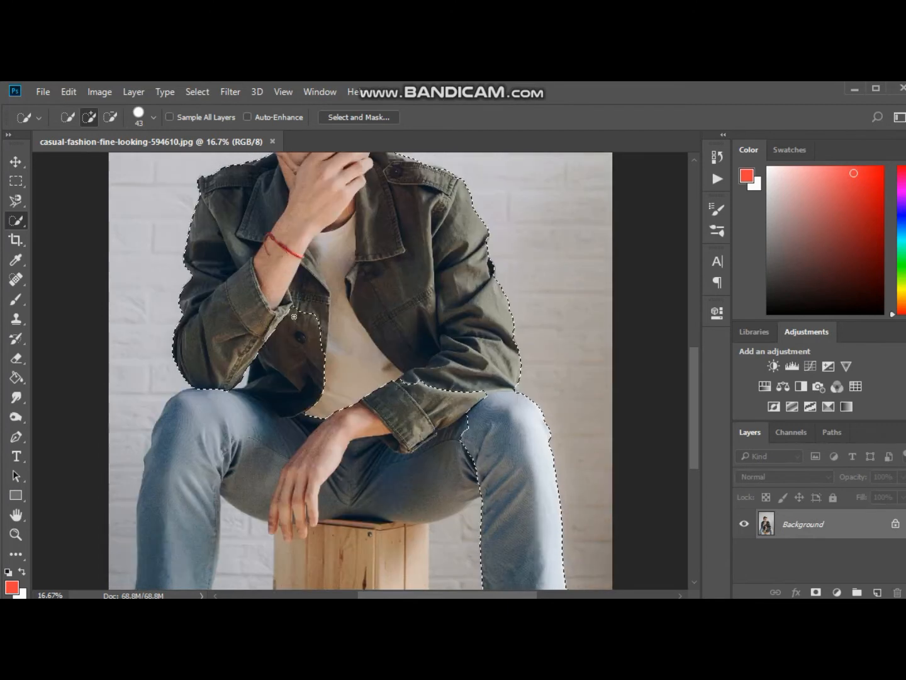
Extend the selection over the other jeans leg, the resting hand, its jacket cuff and the wooden stool
left_click(212, 443)
scroll(208, 433, "down", 5)
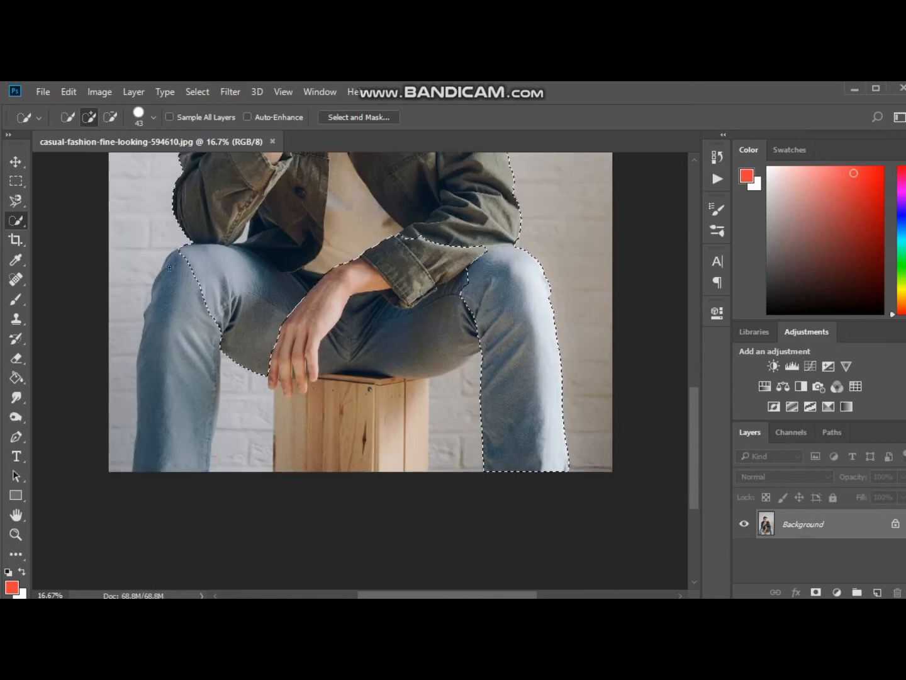
left_click(166, 450)
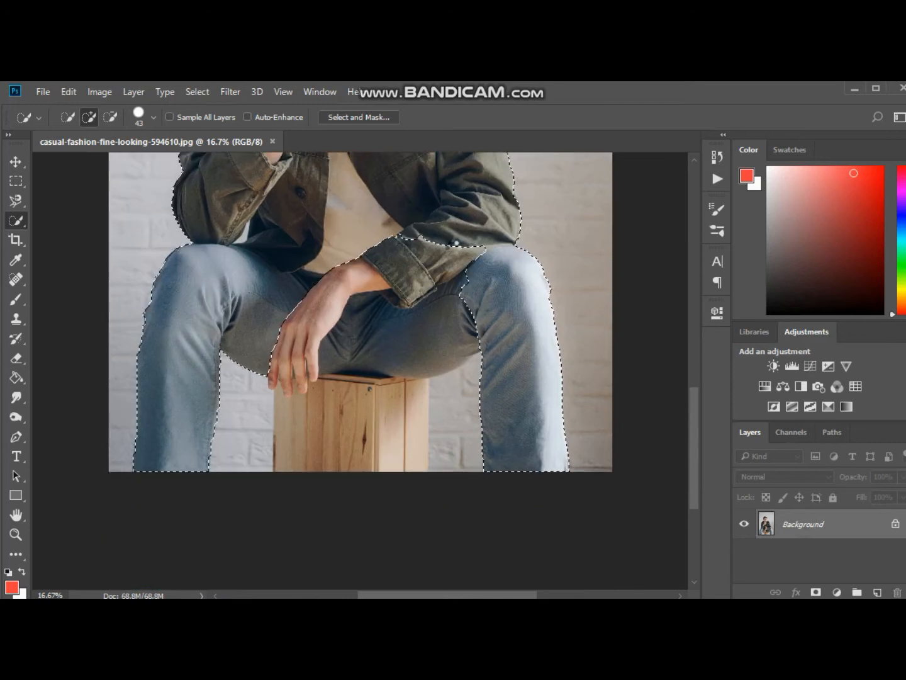
left_click(365, 282)
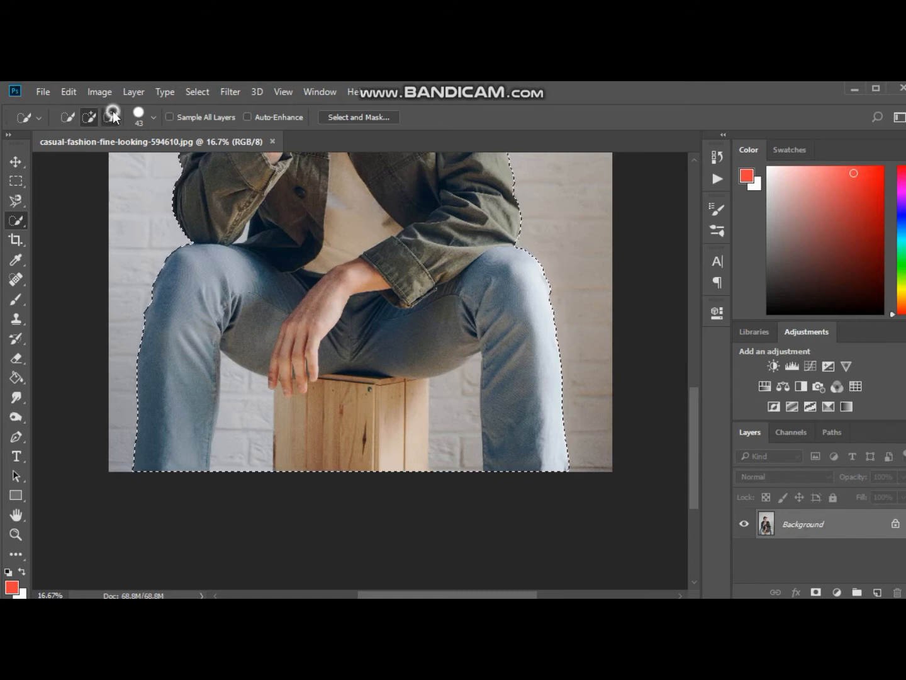
Subtract the wall gaps between the stool and both legs and the small gap under the raised arm from the selection
left_click(455, 408, "alt")
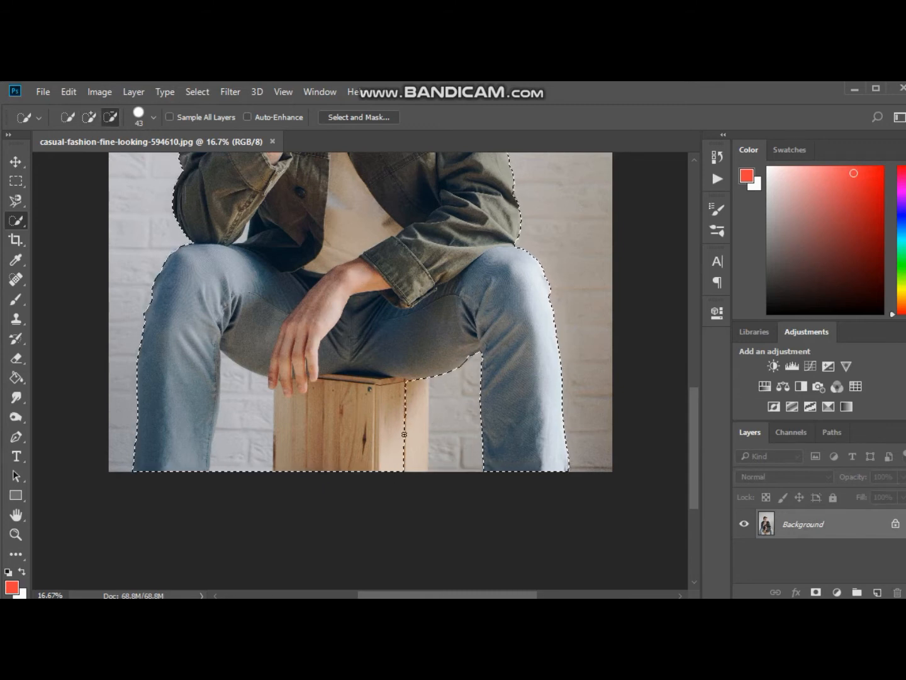
left_click(232, 465, "alt")
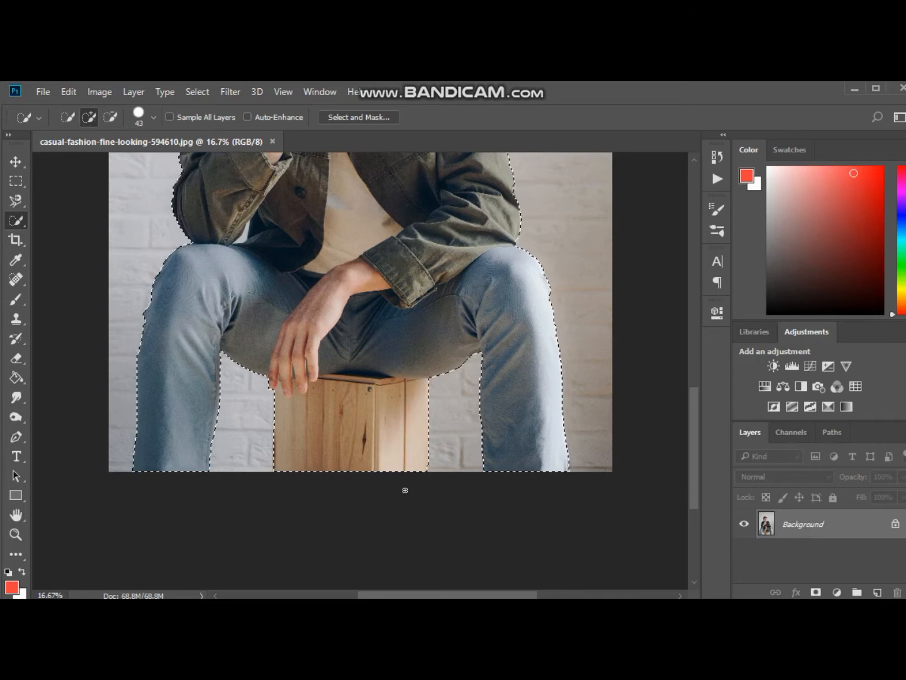
scroll(378, 409, "up", 6)
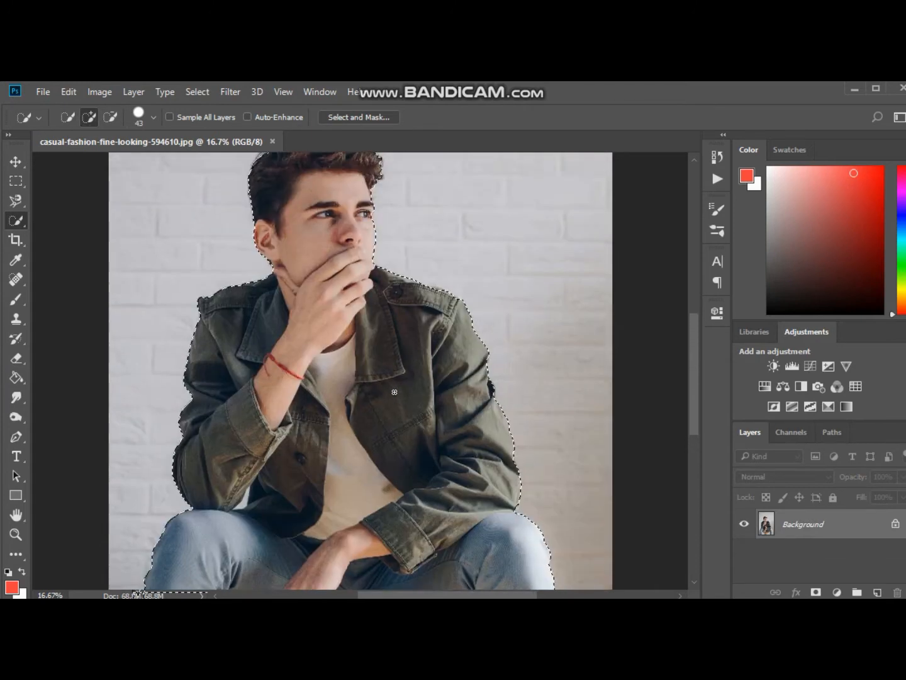
scroll(344, 391, "up", 3)
scroll(341, 388, "down", 1)
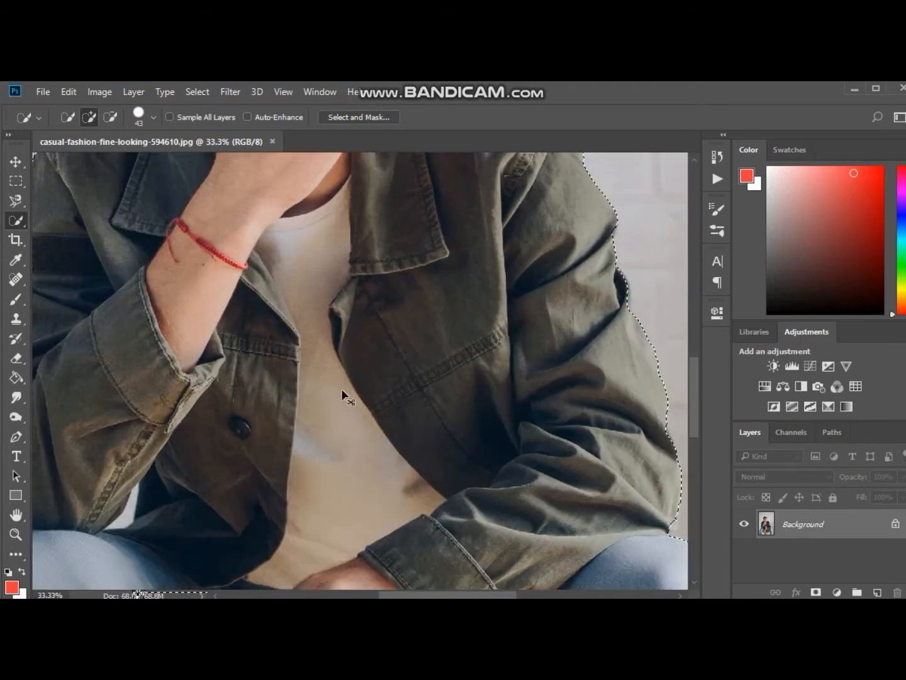
left_click(110, 117)
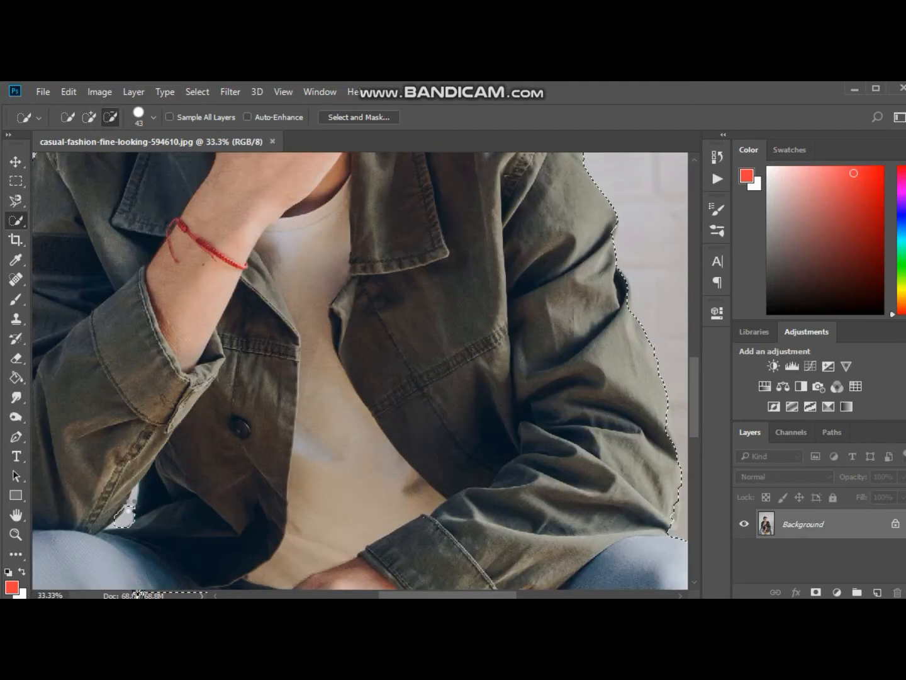
scroll(126, 514, "down", 5)
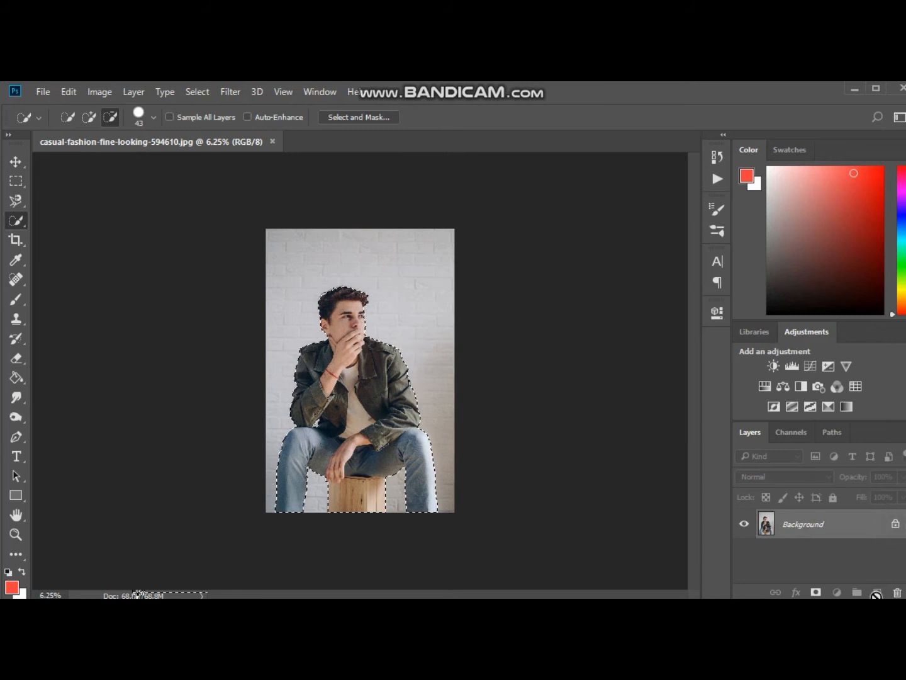
Unlock the Background layer and duplicate the resulting layer
left_click(896, 525)
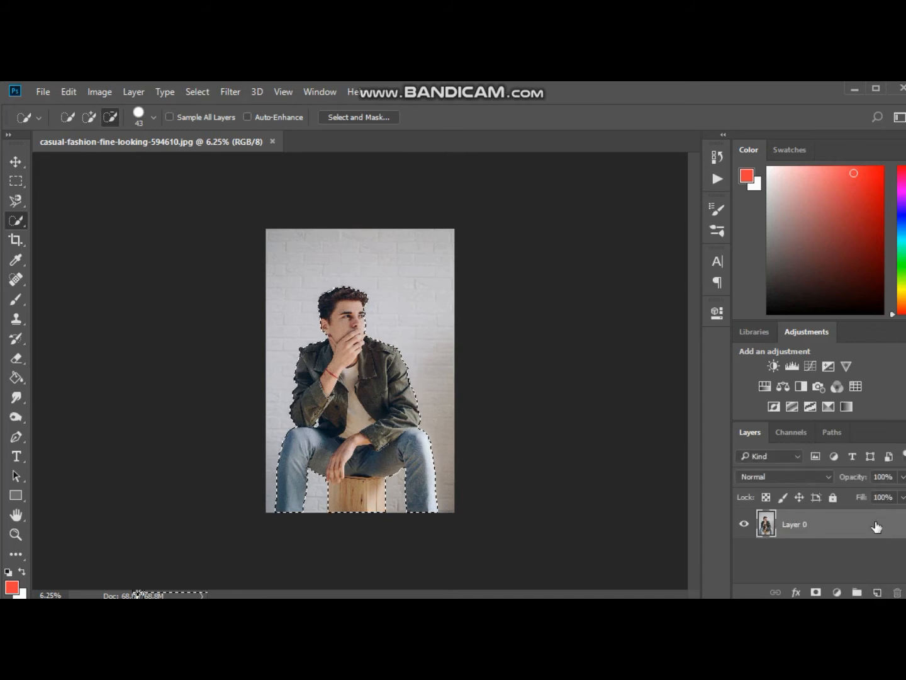
double_click(876, 527)
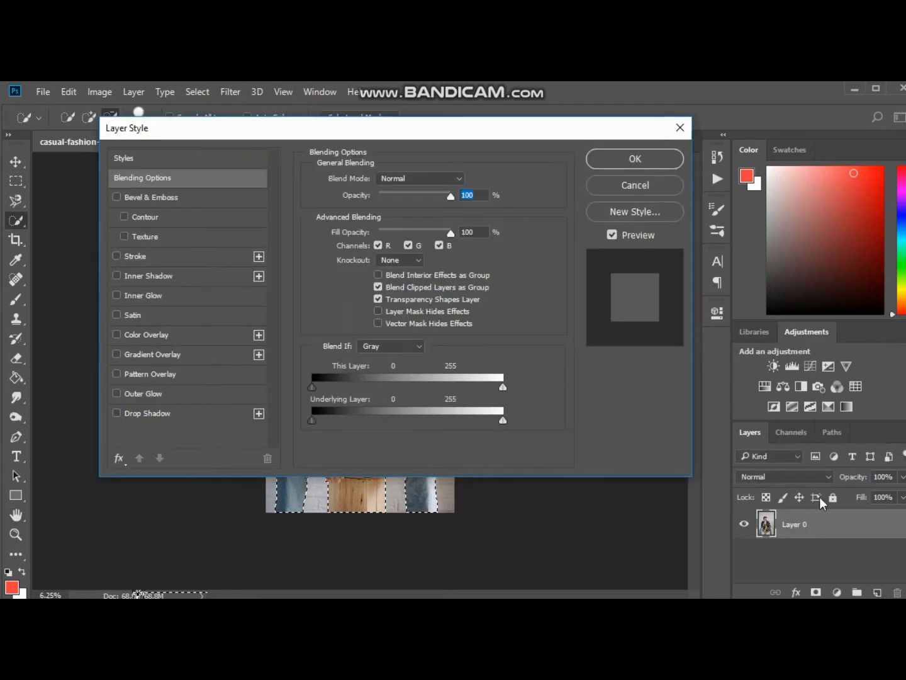
key("Escape")
left_click_drag(873, 532, 878, 592)
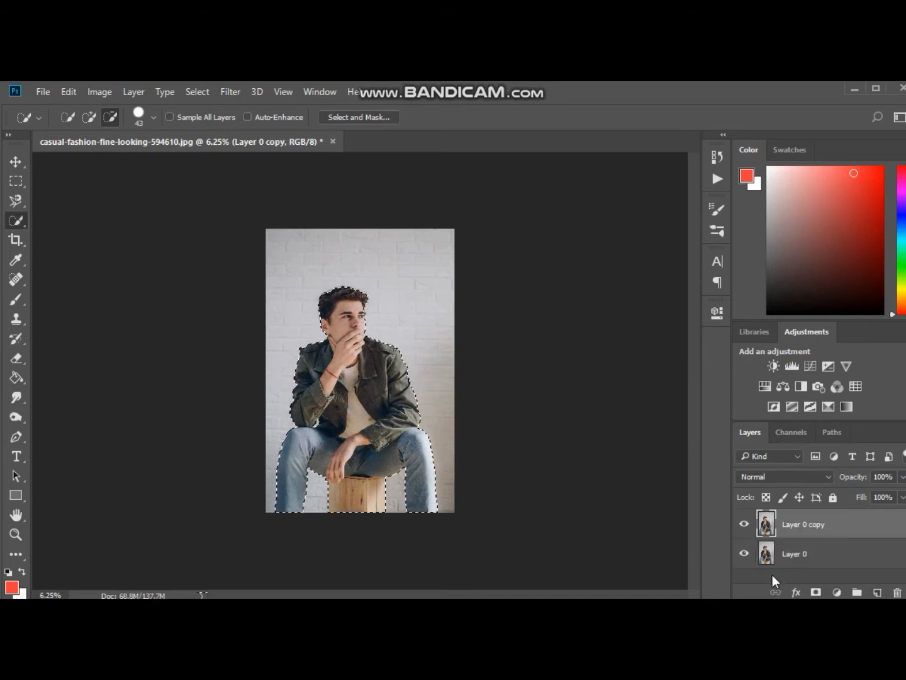
Mask Layer 0 copy with the current selection and hide Layer 0
left_click(816, 593)
left_click(745, 553)
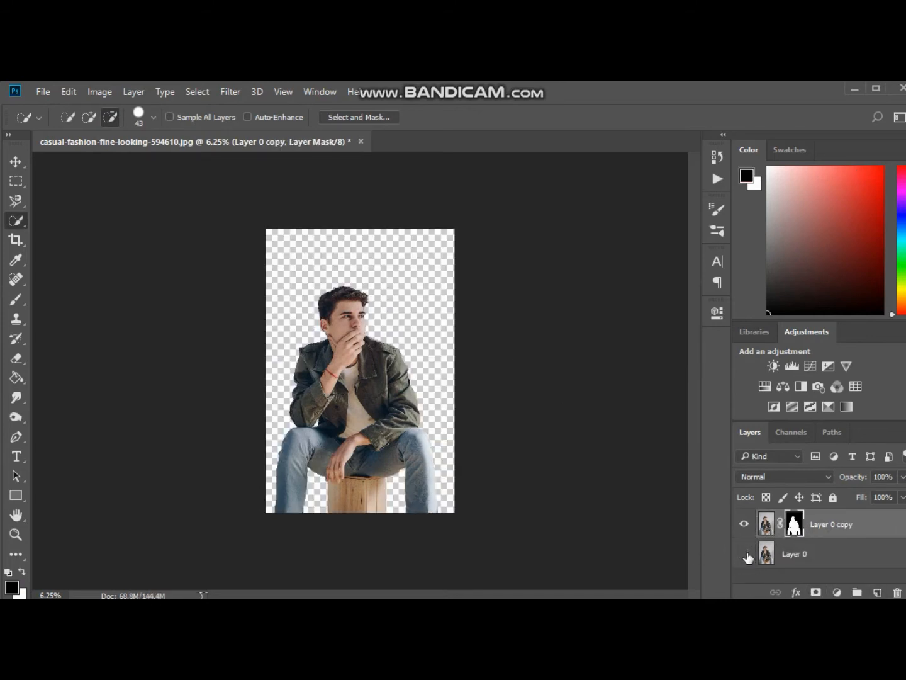
Examine the edges of the masked cutout from the hair down to the legs and stool
key("ctrl+plus")
key("ctrl+plus")
key("ctrl+plus")
key("ctrl+minus")
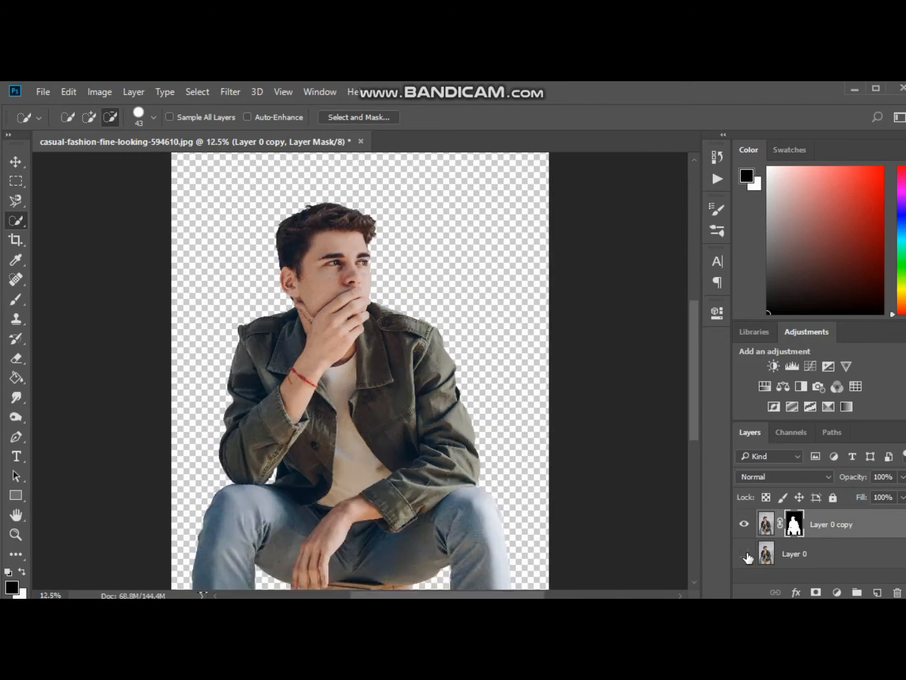
key("ctrl+plus")
key("ctrl+plus")
scroll(394, 327, "up", 3)
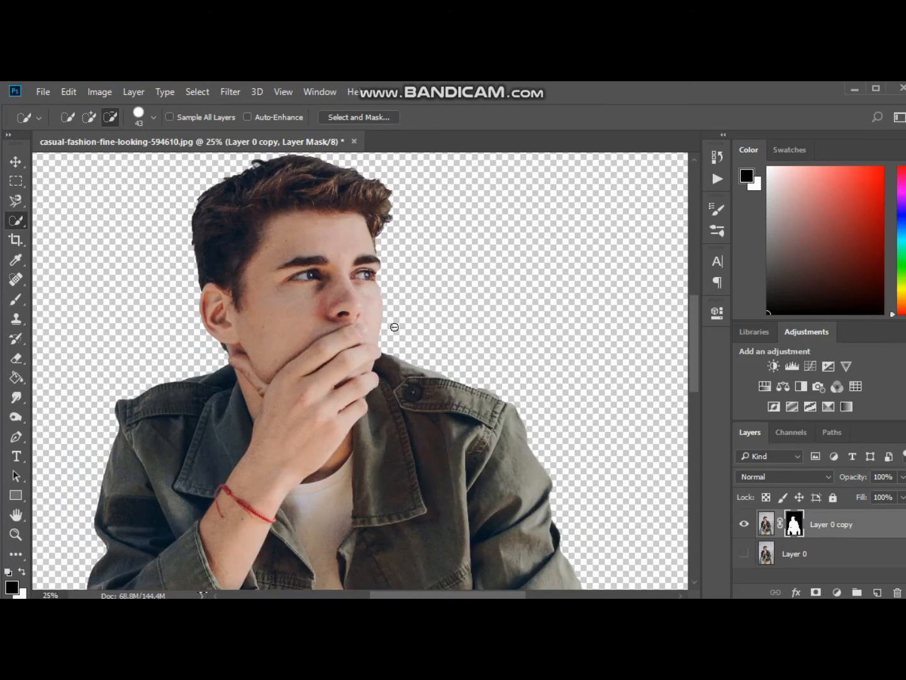
scroll(570, 433, "down", 10)
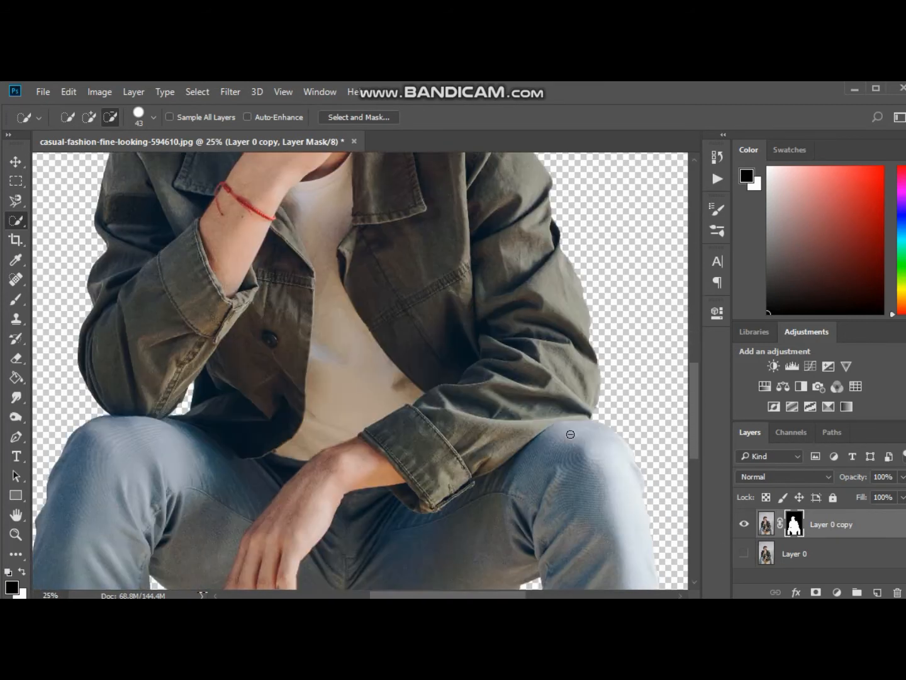
scroll(573, 434, "down", 2)
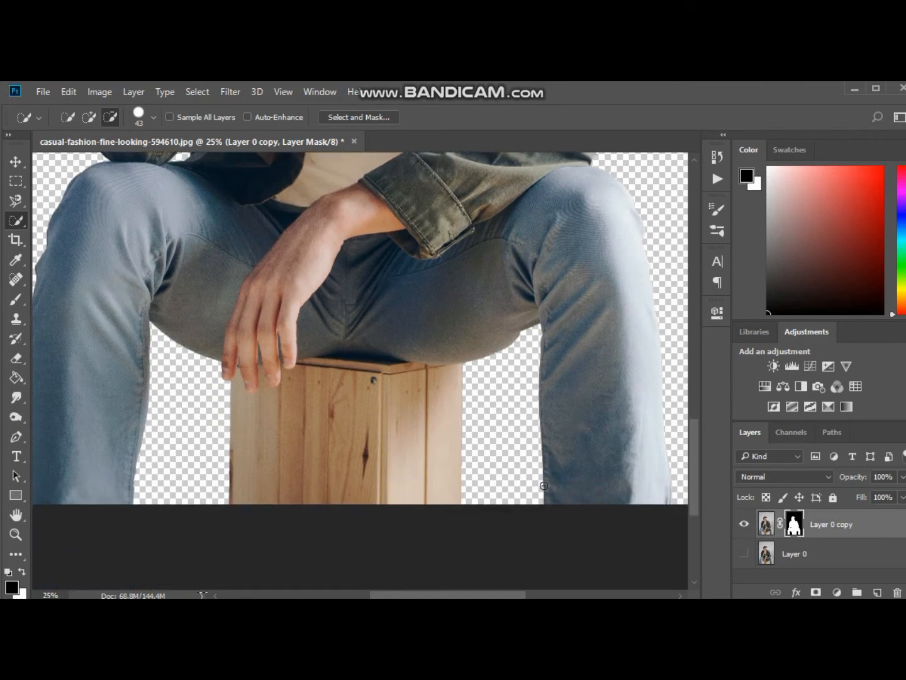
scroll(544, 486, "down", 1)
scroll(545, 486, "down", 1)
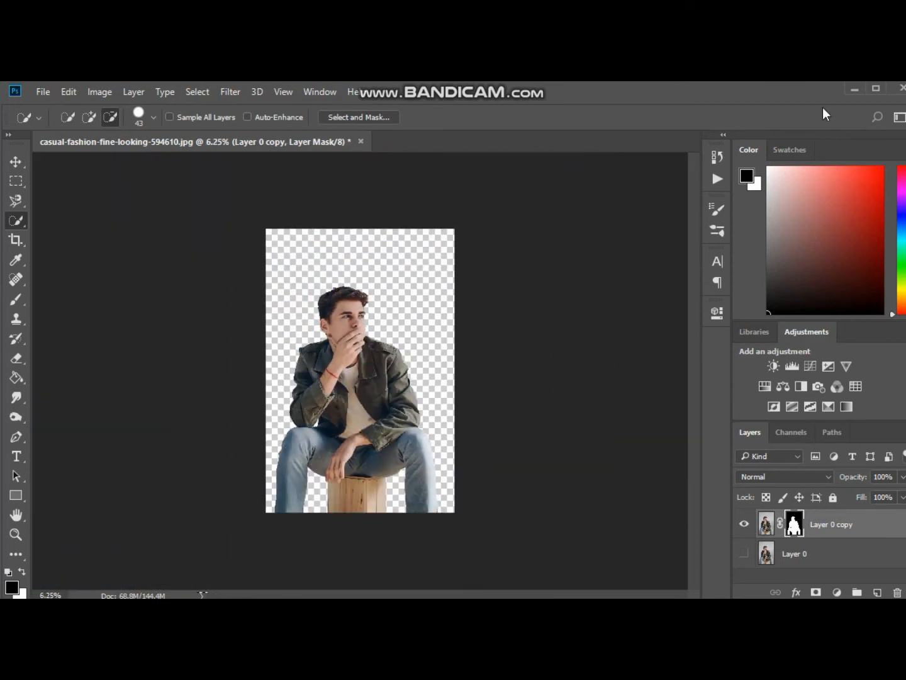
Show Layer 0 again and move it above Layer 0 copy
left_click(744, 553)
left_click_drag(812, 560, 792, 528)
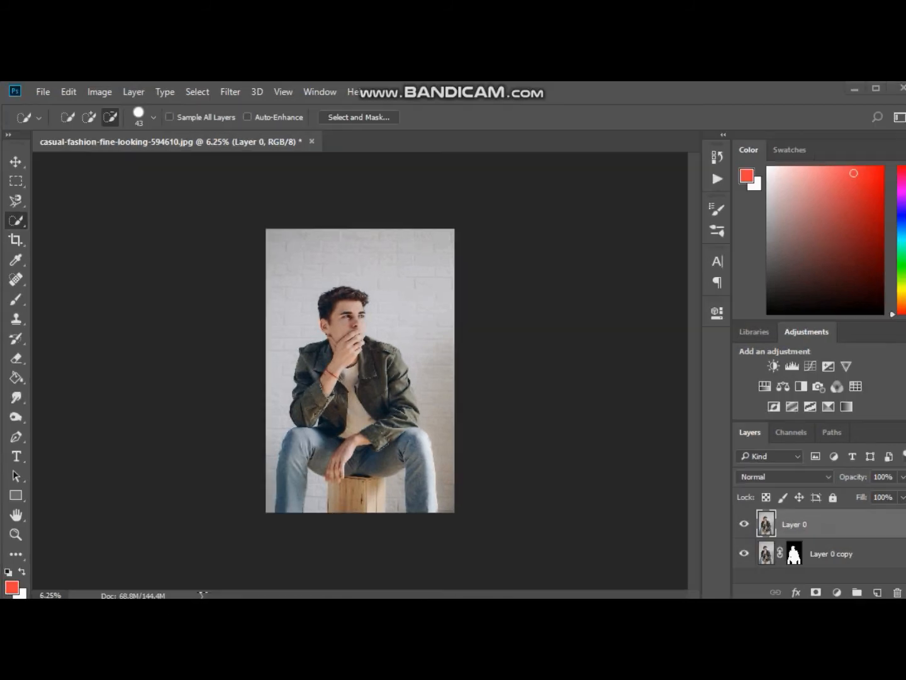
Start a Pen tool path at the top of the man's ear and trace it up the back of his hair
left_click(15, 438)
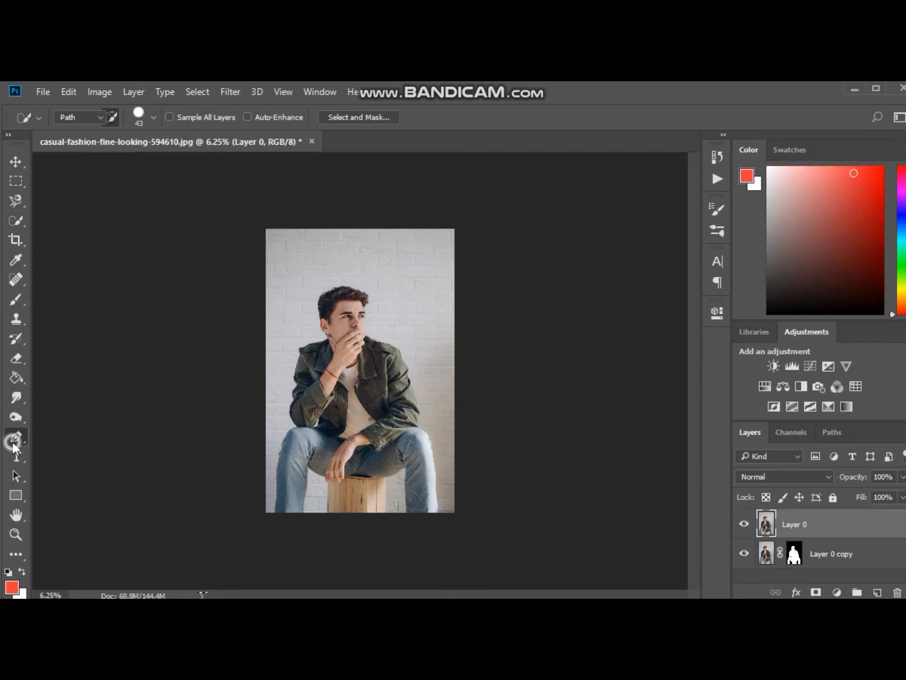
left_click(62, 438)
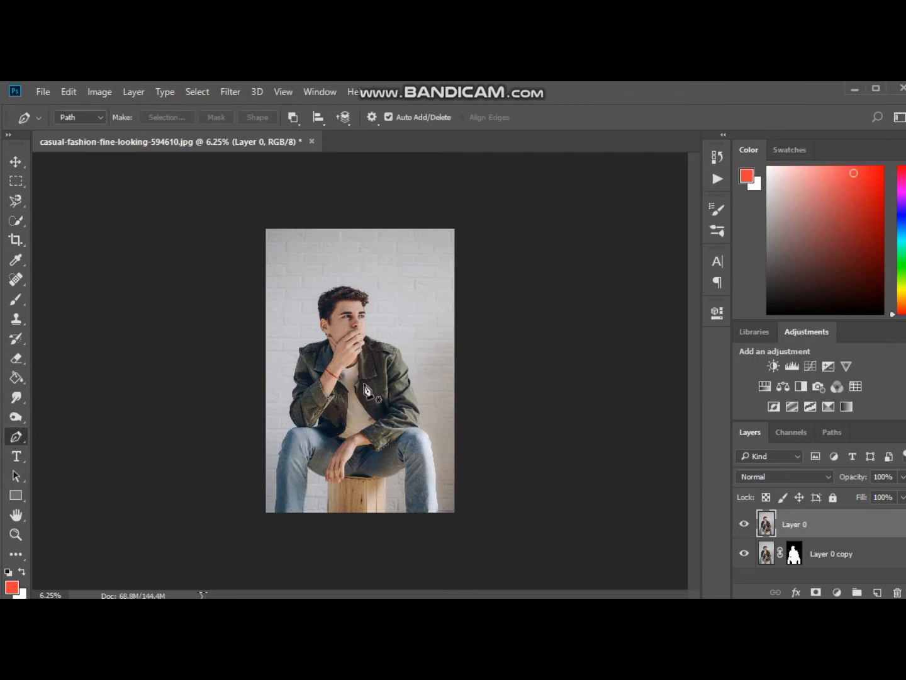
scroll(367, 390, "up", 3)
scroll(367, 391, "up", 4)
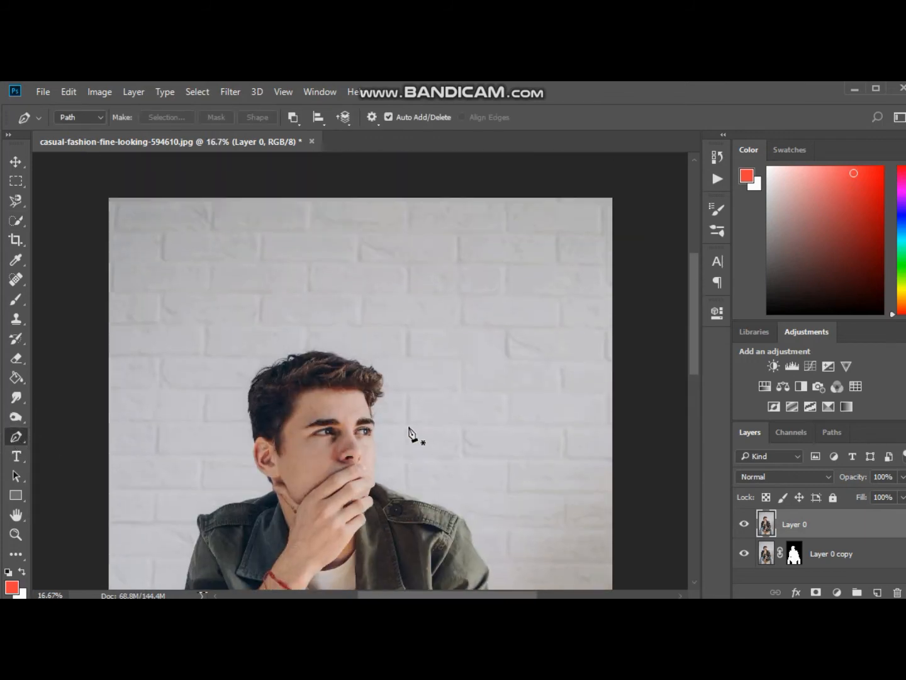
key("ctrl+plus")
left_click(149, 513)
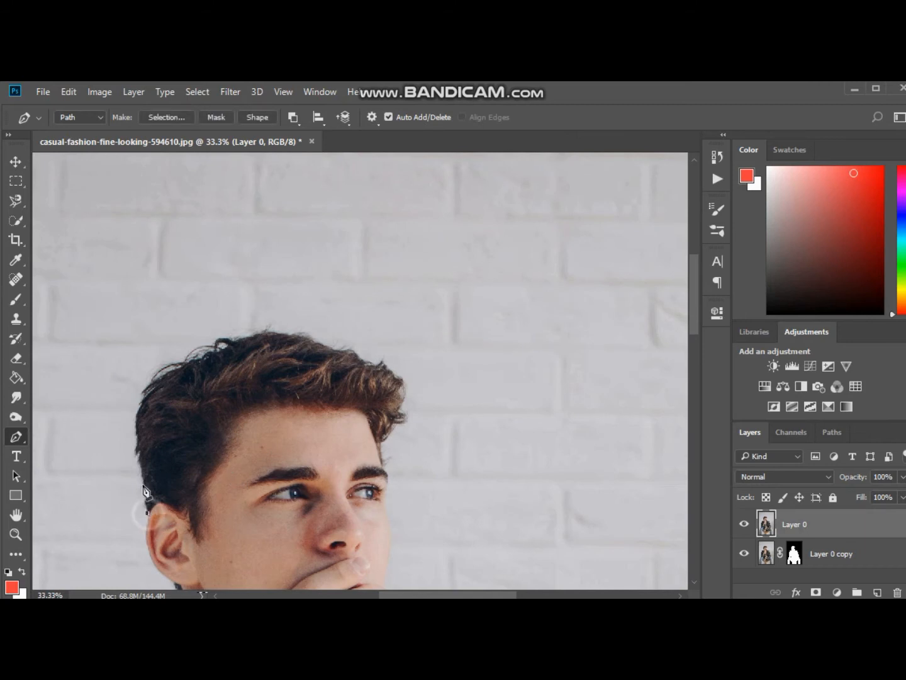
scroll(143, 498, "up", 1)
left_click(138, 468)
scroll(139, 470, "up", 2)
left_click_drag(146, 469, 158, 456)
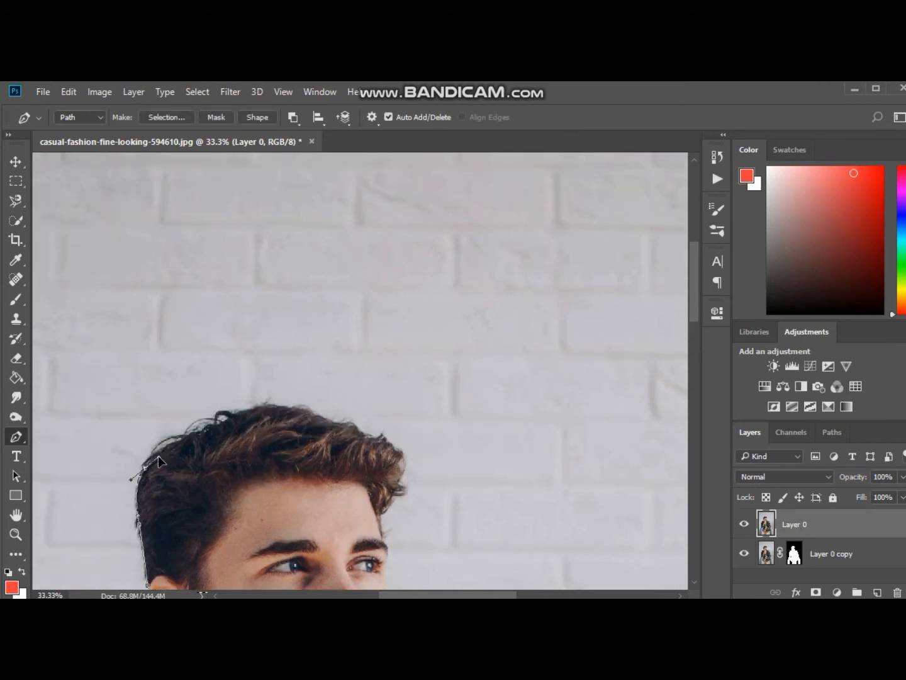
Continue the pen path along the top of the hair and down the front to the eyebrow
left_click_drag(222, 422, 233, 415)
left_click_drag(289, 410, 391, 467)
scroll(402, 469, "down", 1)
scroll(382, 496, "down", 1)
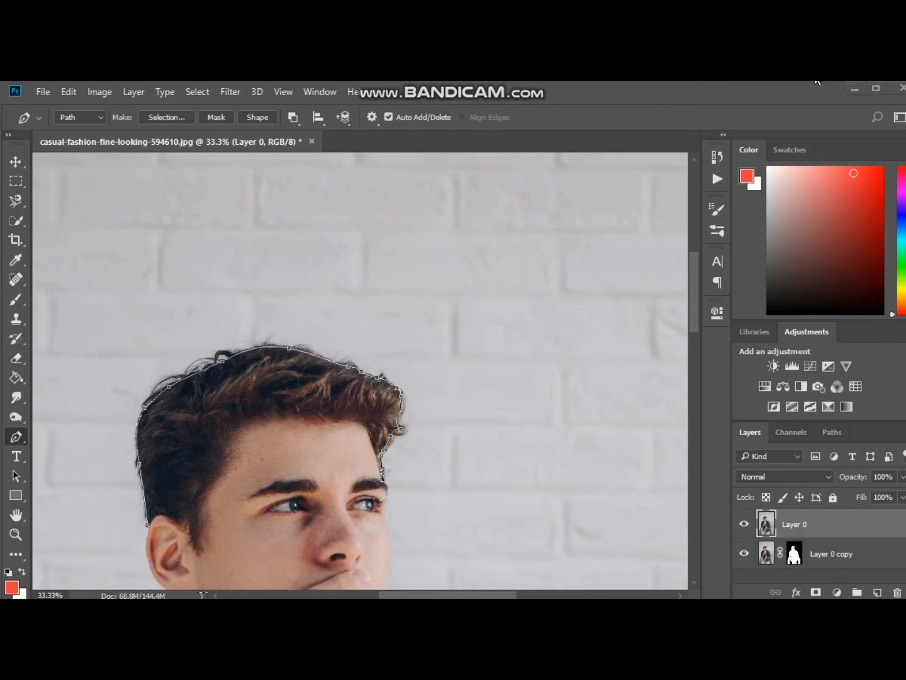
scroll(203, 475, "down", 2)
scroll(203, 476, "up", 1)
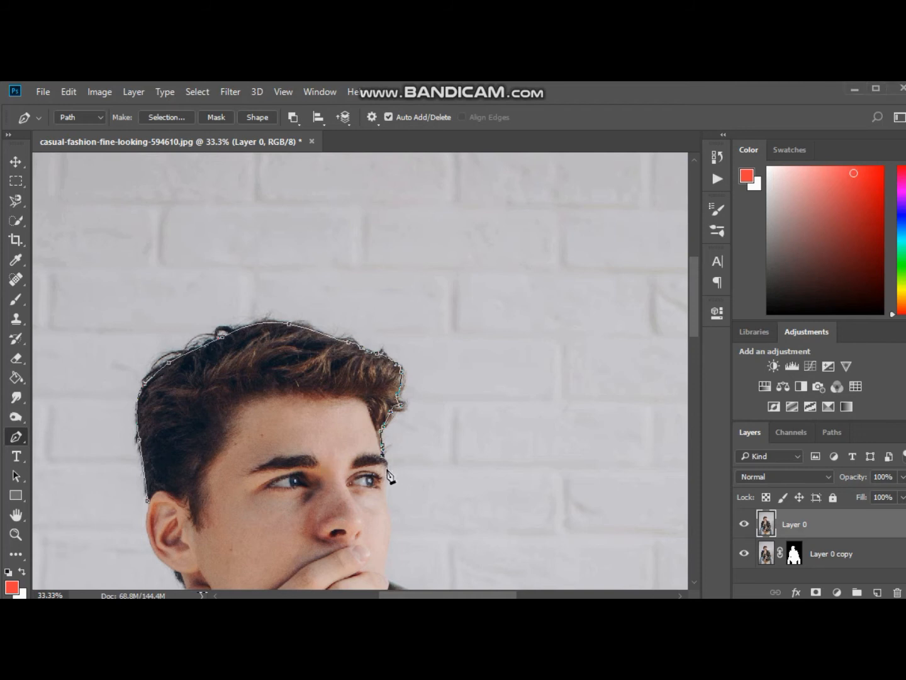
Step back the last pen path changes beside the eye and remove the outgoing handle from the final anchor
left_click(70, 91)
left_click(127, 115)
scroll(379, 492, "down", 1)
left_click(68, 92)
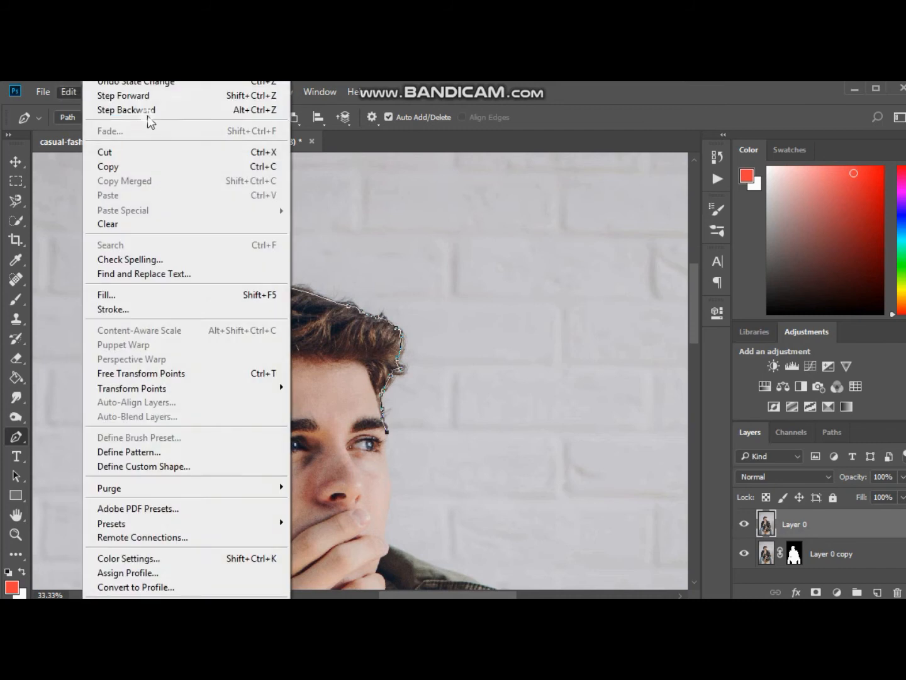
left_click(128, 110)
scroll(382, 419, "down", 2)
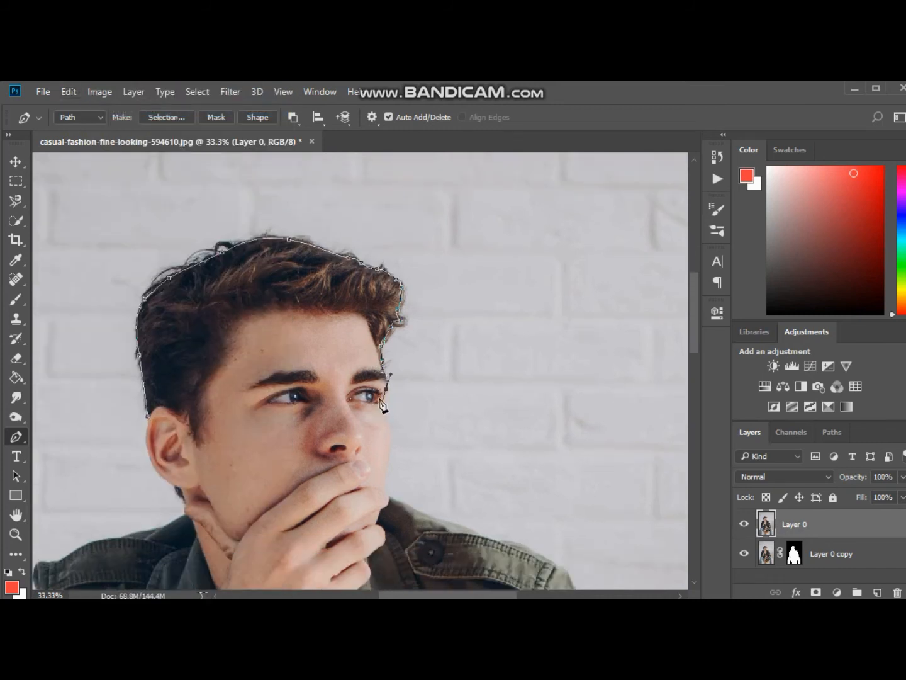
left_click(387, 389, "alt")
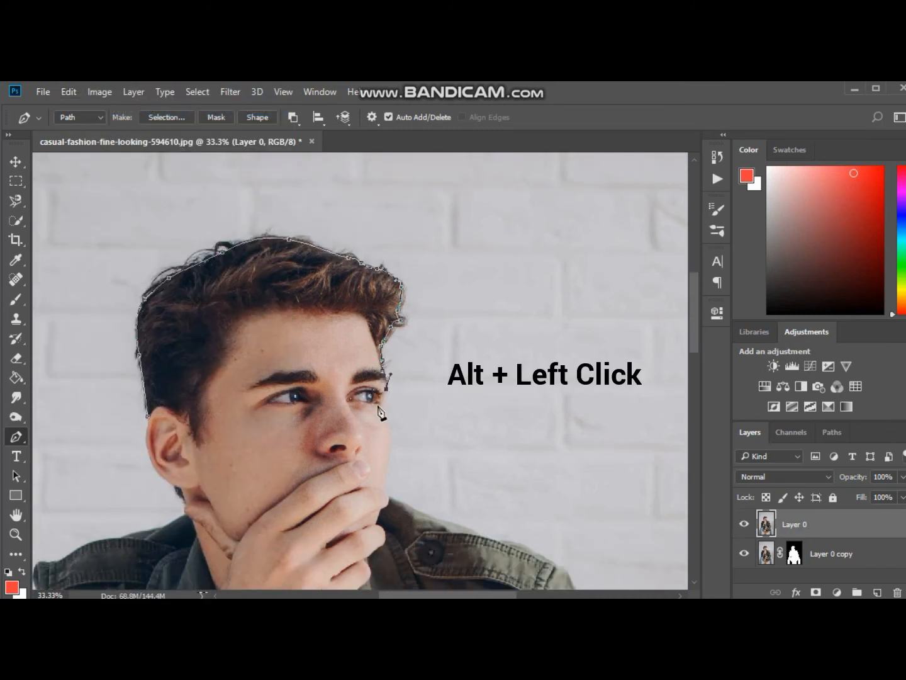
Continue the pen path from the eye down the cheek to the fingers and the start of the jacket collar
key("ctrl+plus")
key("ctrl+plus")
scroll(427, 390, "down", 3)
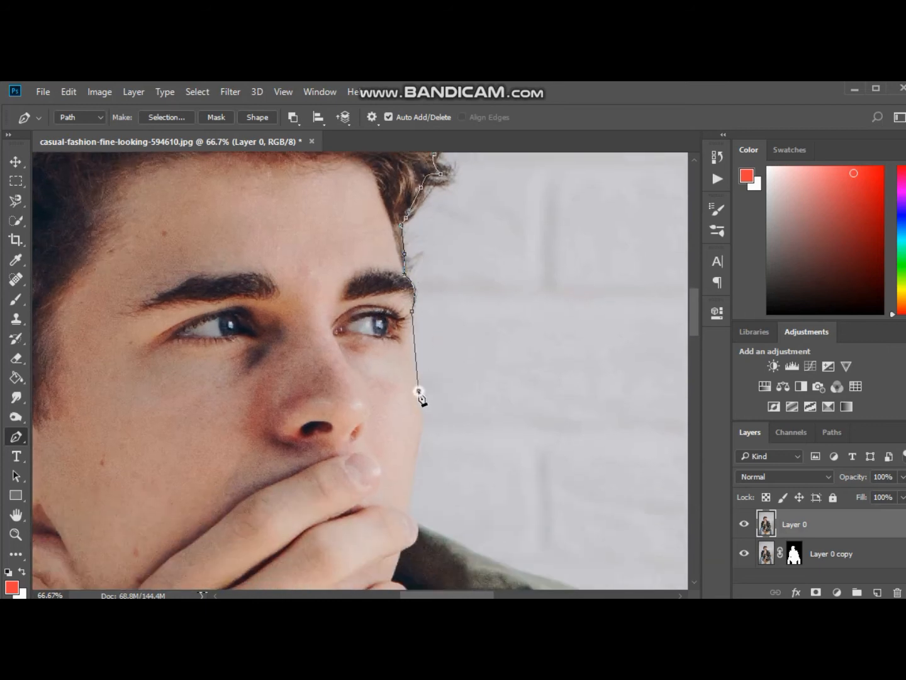
scroll(430, 433, "down", 3)
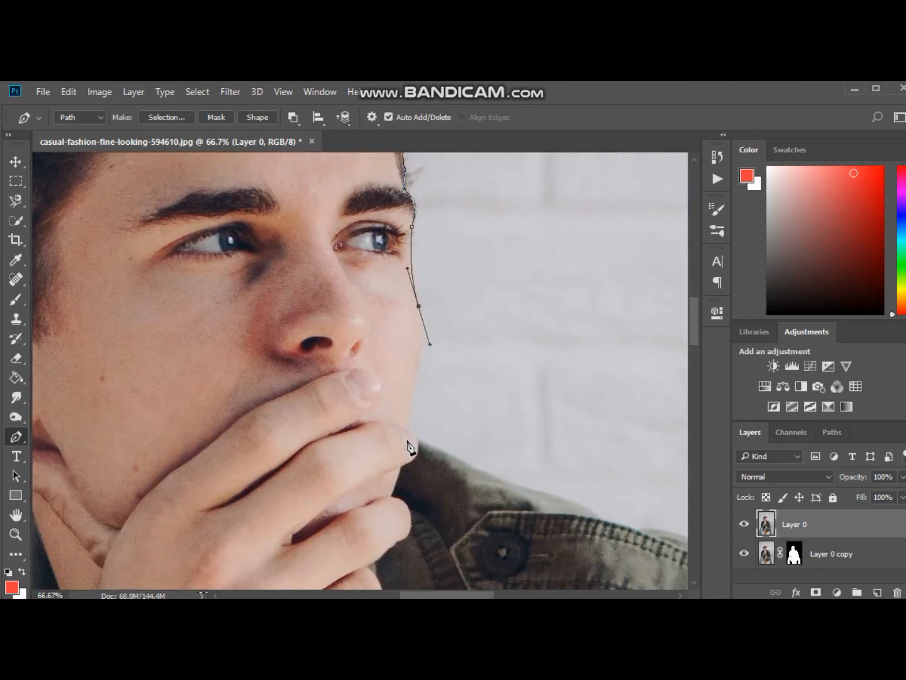
left_click_drag(409, 430, 410, 439)
left_click(407, 446)
scroll(409, 433, "down", 2)
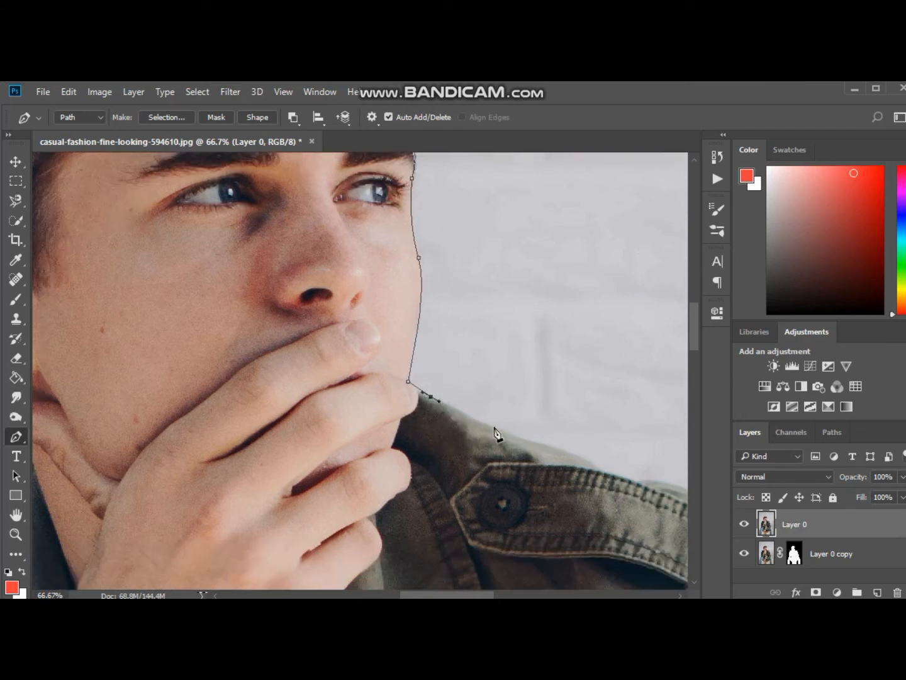
Extend the pen path from the collar along the shoulder strap and onto the upper sleeve of the man's left arm
left_click(576, 453)
left_click(612, 477)
key("ctrl+minus")
key("ctrl+minus")
key("ctrl+minus")
scroll(662, 477, "down", 1)
left_click_drag(515, 414, 572, 491)
scroll(530, 458, "down", 1)
left_click(558, 504)
Trace the pen path down the outside of the left sleeve toward the elbow
scroll(562, 494, "down", 2)
scroll(575, 491, "down", 1)
left_click_drag(581, 492, 669, 527)
scroll(588, 494, "down", 3)
left_click(592, 541)
scroll(623, 513, "down", 2)
scroll(631, 513, "down", 1)
Trace the pen path around the left knee and down the outer leg to below the photo's bottom edge
left_click(643, 516)
left_click(644, 529)
left_click(644, 539)
scroll(647, 535, "down", 2)
scroll(649, 519, "down", 2)
scroll(658, 520, "down", 2)
scroll(666, 526, "down", 3)
scroll(671, 529, "down", 1)
left_click(672, 533)
left_click(655, 566)
left_click(564, 561)
left_click(528, 556)
Trace the pen path up the inner left leg, under the thigh and down the adjacent side of the stool
left_click(543, 545)
scroll(543, 535, "up", 1)
left_click(541, 417)
left_click(541, 389)
left_click_drag(472, 425, 472, 427)
left_click(464, 430)
scroll(465, 466, "down", 3)
left_click(462, 484)
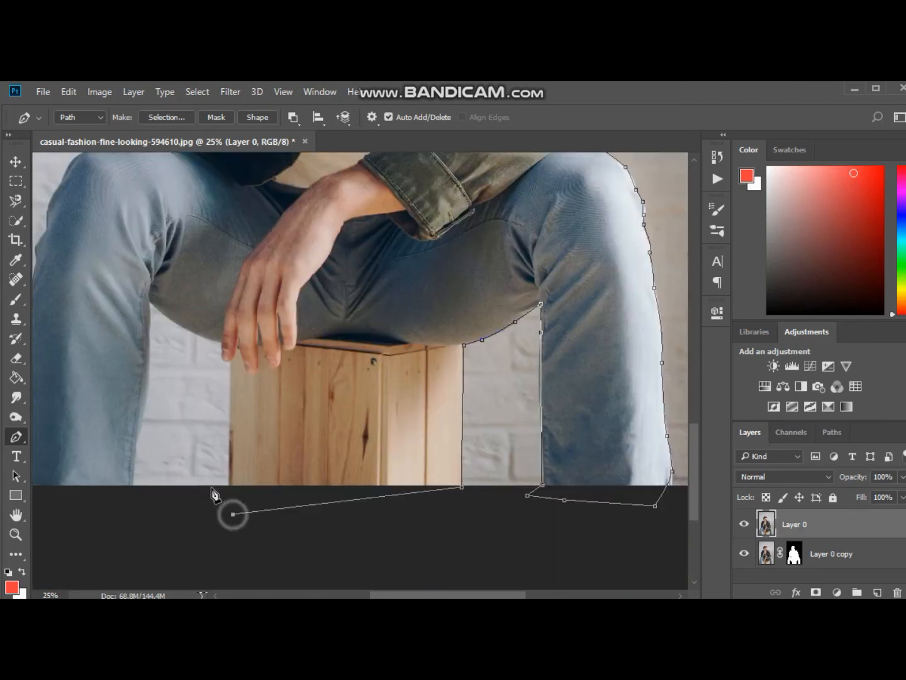
Carry the pen path beneath the stool, up its other side, around the fingertips and thigh, and down the inner right leg
left_click(229, 483)
scroll(233, 441, "up", 3)
left_click(229, 447)
left_click(220, 428)
scroll(204, 454, "up", 2)
left_click_drag(152, 436, 146, 460)
left_click(151, 436, "alt")
scroll(151, 441, "down", 3)
scroll(139, 469, "down", 1)
left_click_drag(453, 595, 361, 596)
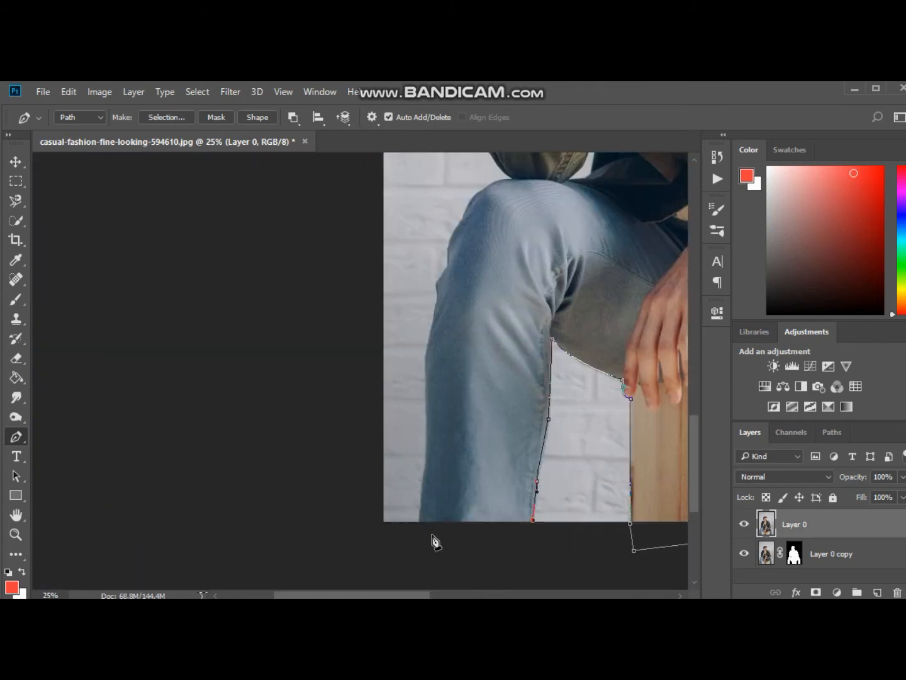
Run the pen path beneath the right leg and up its outer edge to the knee
left_click(419, 528)
scroll(421, 523, "up", 2)
scroll(428, 412, "up", 3)
left_click_drag(425, 459, 439, 410)
left_click(435, 395)
scroll(437, 395, "up", 1)
scroll(450, 393, "up", 3)
left_click(454, 392)
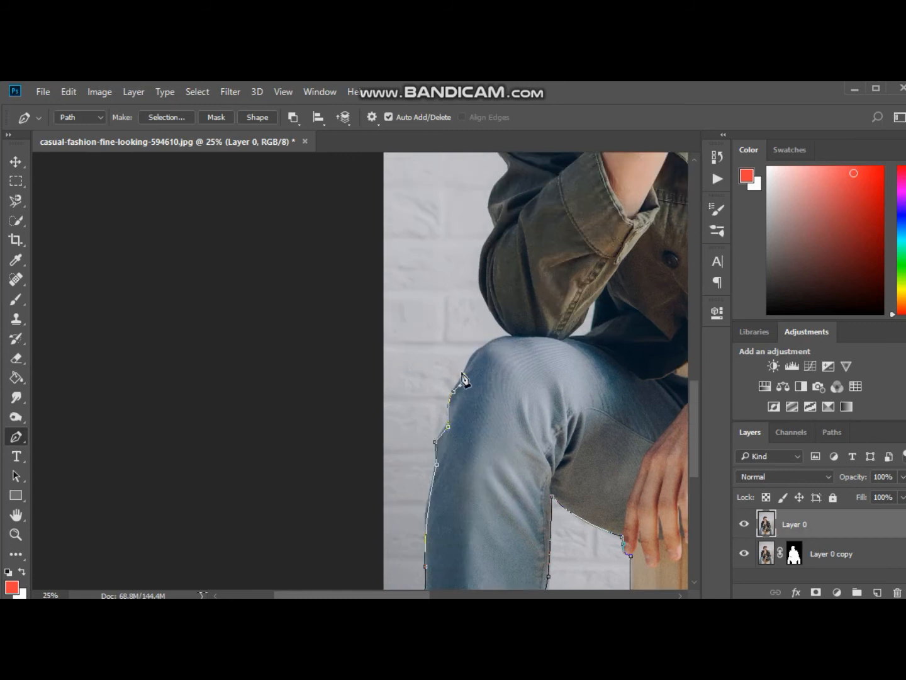
Continue the pen path over the right knee and up the outside of the sleeve to the shoulder
scroll(465, 379, "up", 4)
left_click(513, 385)
scroll(511, 385, "up", 5)
left_click_drag(479, 382, 553, 323)
scroll(488, 362, "up", 5)
scroll(501, 376, "up", 2)
left_click(510, 419)
scroll(498, 418, "up", 1)
left_click(518, 335)
scroll(519, 340, "up", 1)
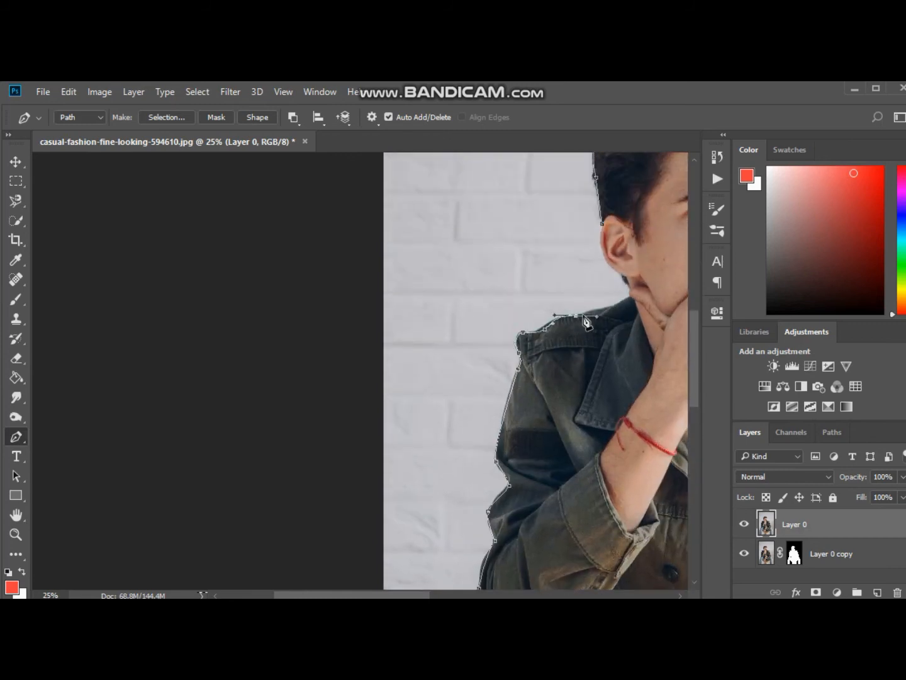
Trace the pen path along the top of the right shoulder to the jacket collar at the neck
left_click(584, 315)
scroll(586, 318, "up", 2)
left_click(604, 364)
left_click(618, 363)
scroll(620, 366, "up", 1)
left_click(631, 380)
Undo the latest pen path placement where the collar meets the neck
key("ctrl+plus")
key("ctrl+plus")
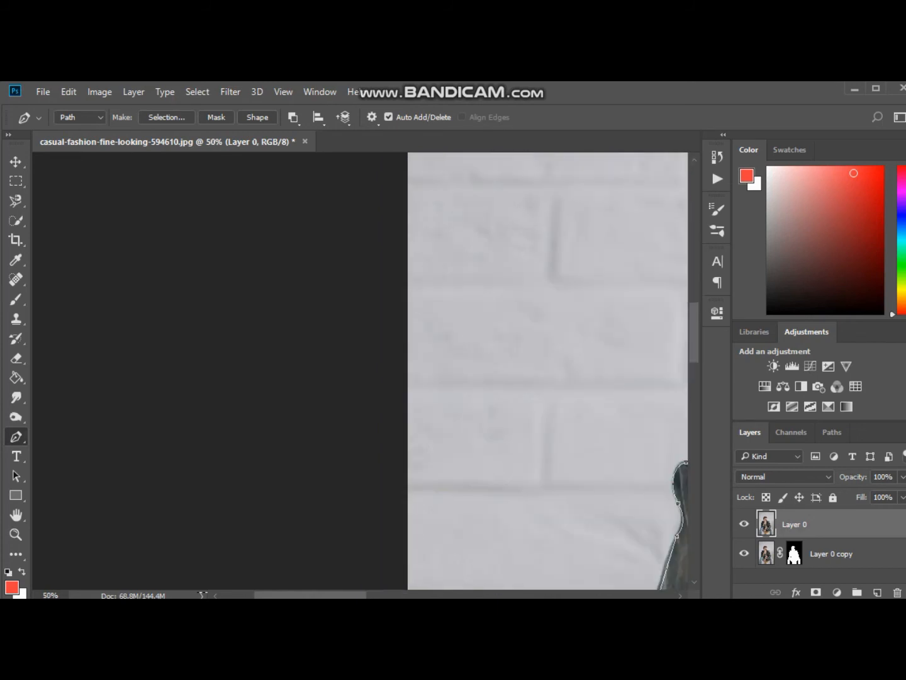
left_click_drag(294, 595, 366, 591)
scroll(362, 582, "up", 1)
left_click(69, 92)
left_click(106, 111)
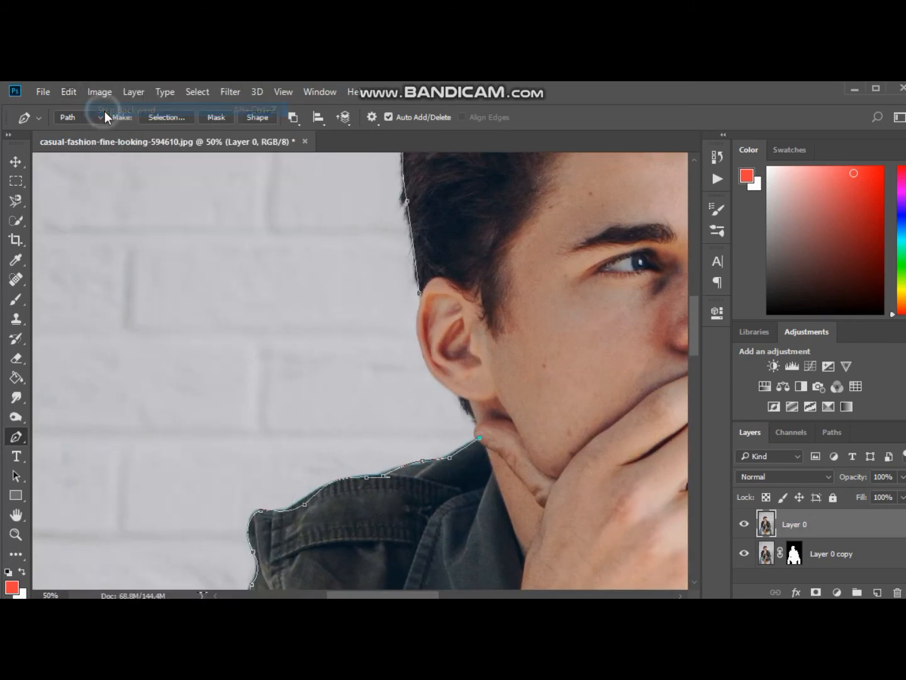
left_click(66, 96)
left_click(88, 98)
left_click(72, 95)
left_click(98, 111)
left_click(69, 93)
left_click(94, 112)
Trace the nape and the ear's outer curve, closing the pen path at its starting anchor above the ear
left_click(476, 431)
left_click(479, 425)
scroll(463, 406, "up", 3)
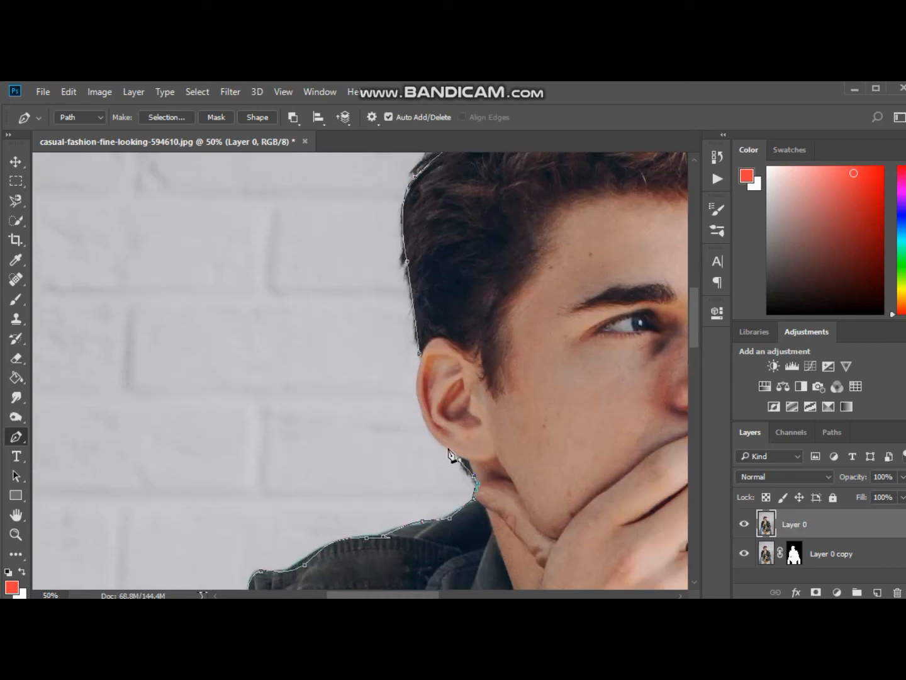
scroll(460, 461, "up", 1)
left_click_drag(417, 400, 429, 354)
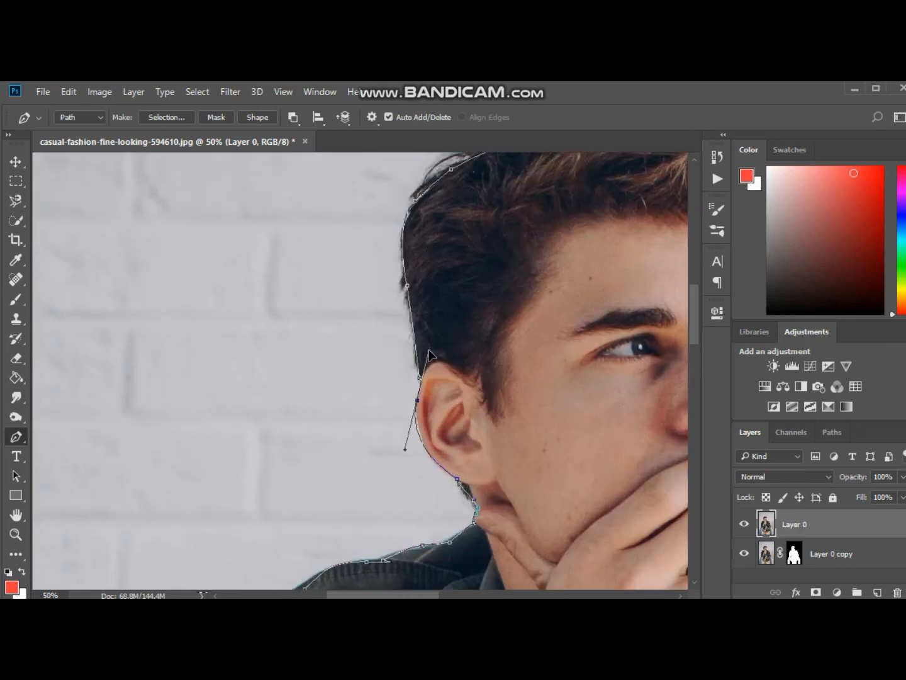
left_click(421, 380)
Convert the closed path into a new anti-aliased selection with a feather radius of 1 pixel
scroll(460, 390, "down", 3)
scroll(460, 390, "down", 1)
right_click(382, 384)
left_click(440, 334)
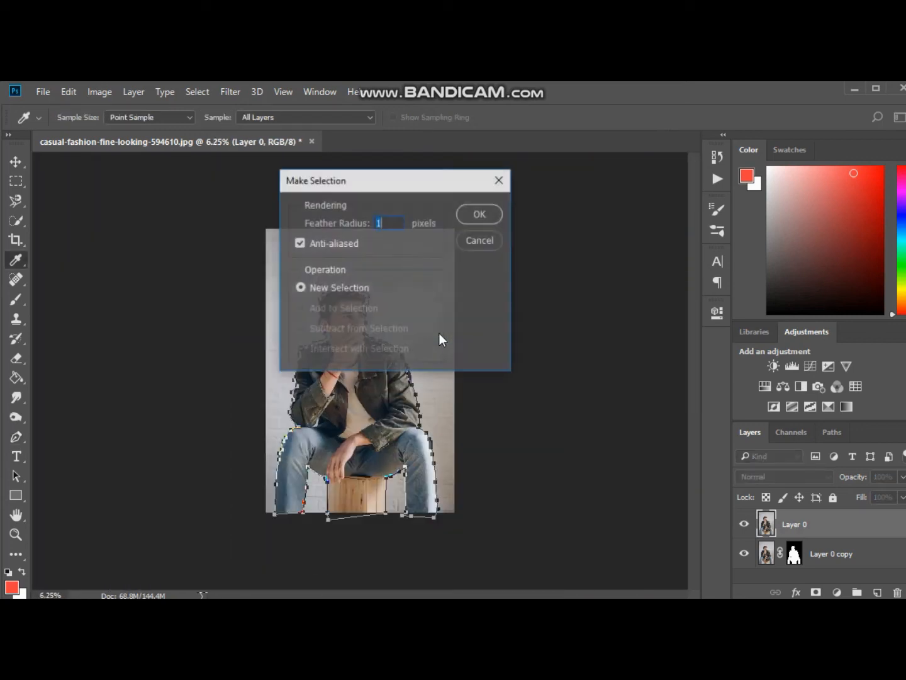
left_click(479, 215)
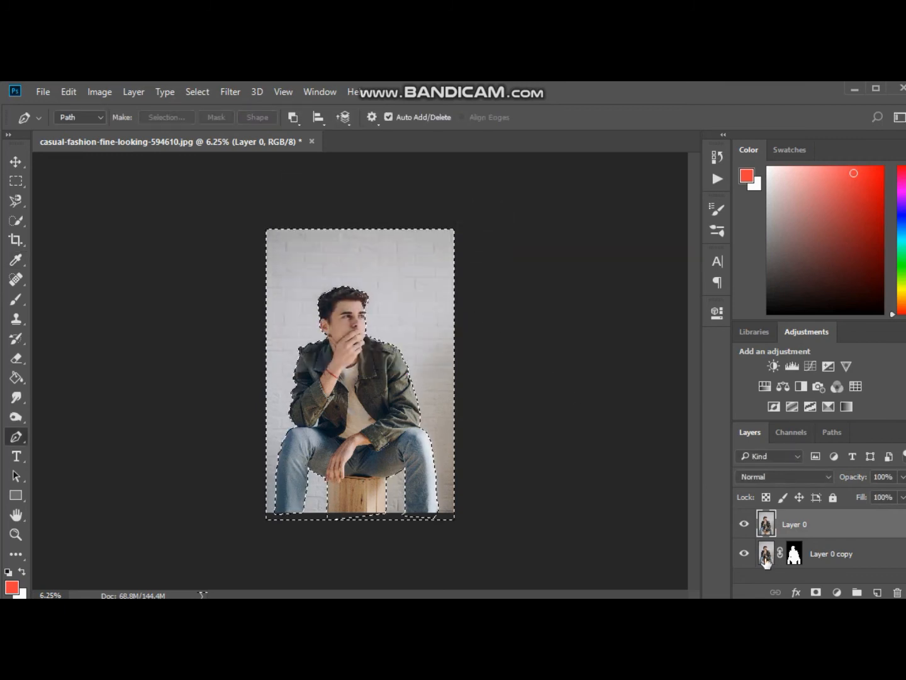
left_click(816, 593)
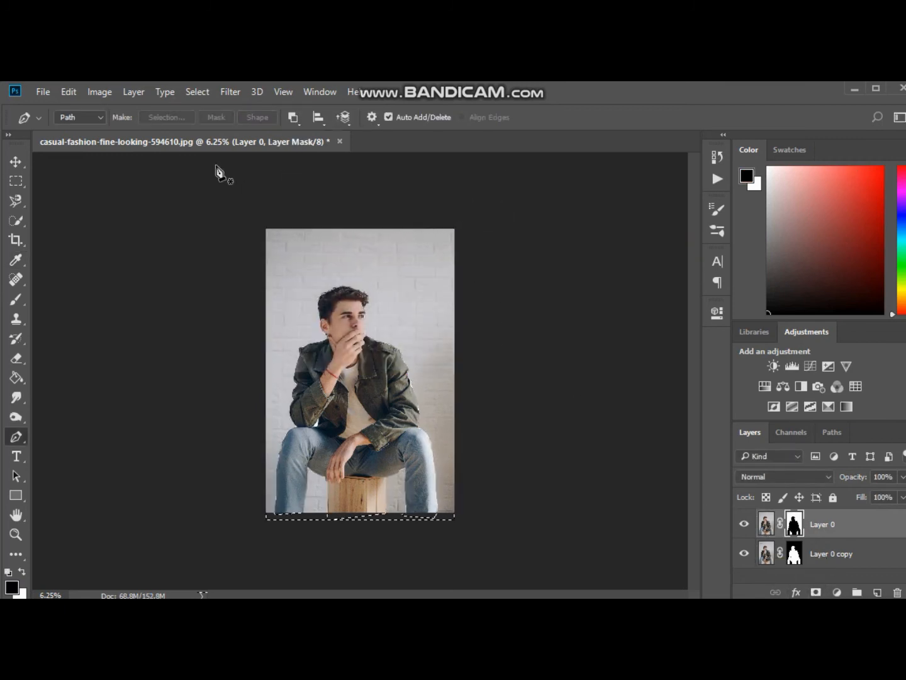
left_click(69, 92)
left_click(126, 111)
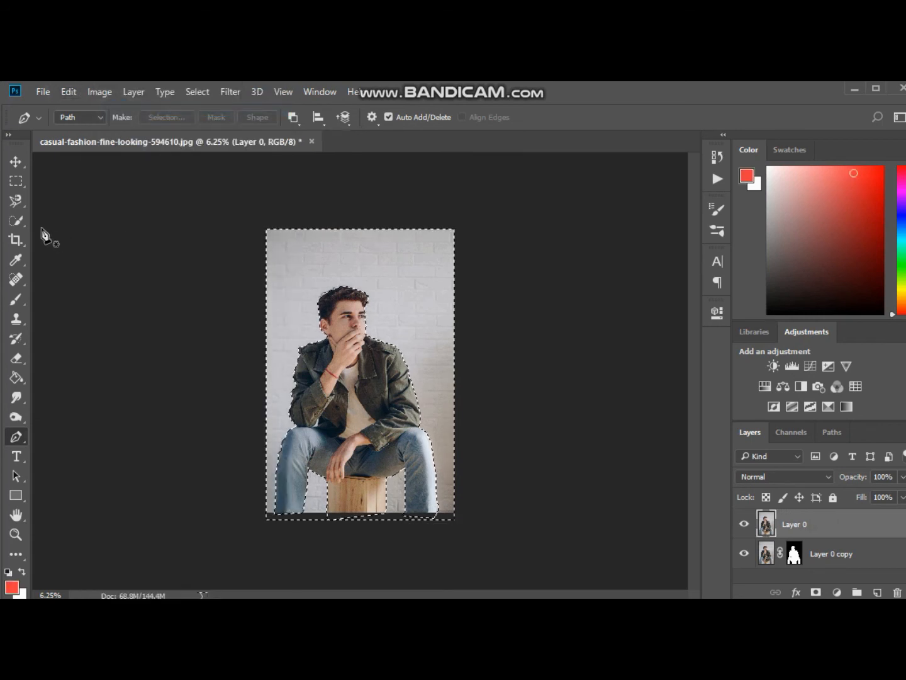
Invert the selection to cover the man and stool, and add it to Layer 0 as a layer mask
left_click(15, 220)
right_click(307, 301)
left_click(334, 313)
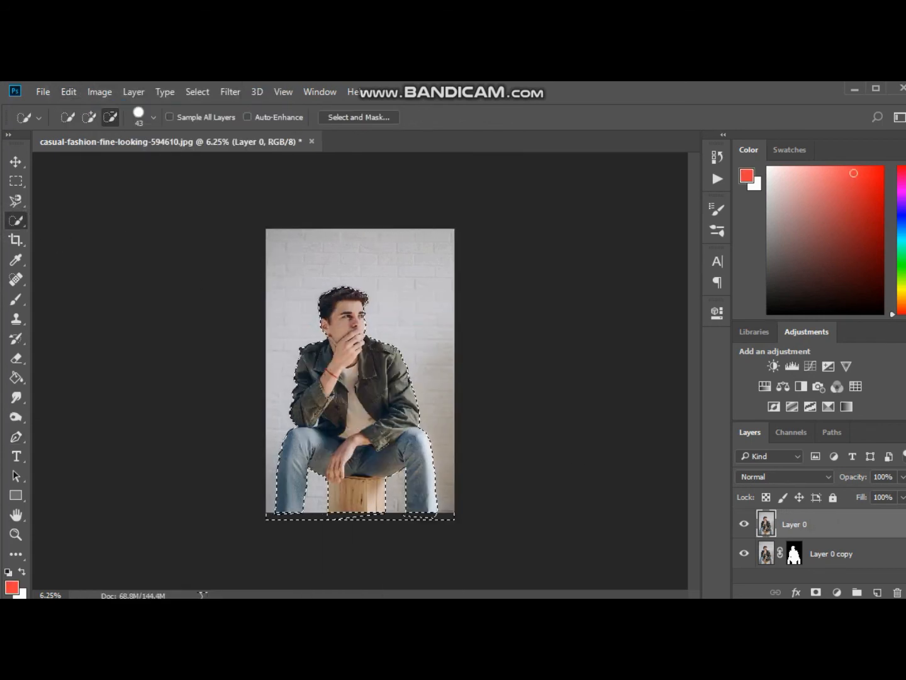
left_click(816, 592)
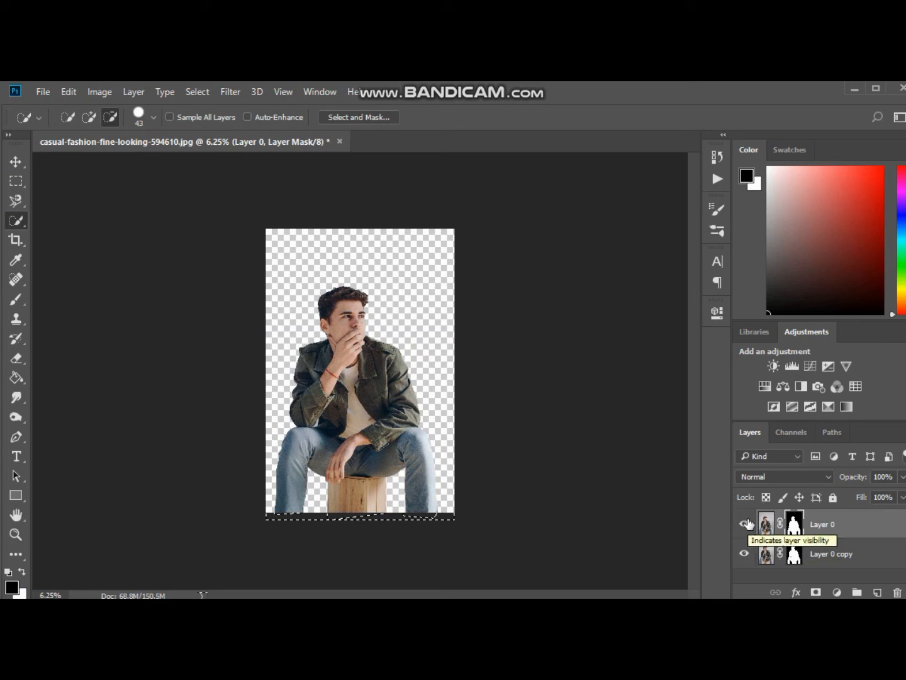
Examine the new cutout's edges from the head down to the legs, stool and bent elbow
key("ctrl+plus")
key("ctrl+plus")
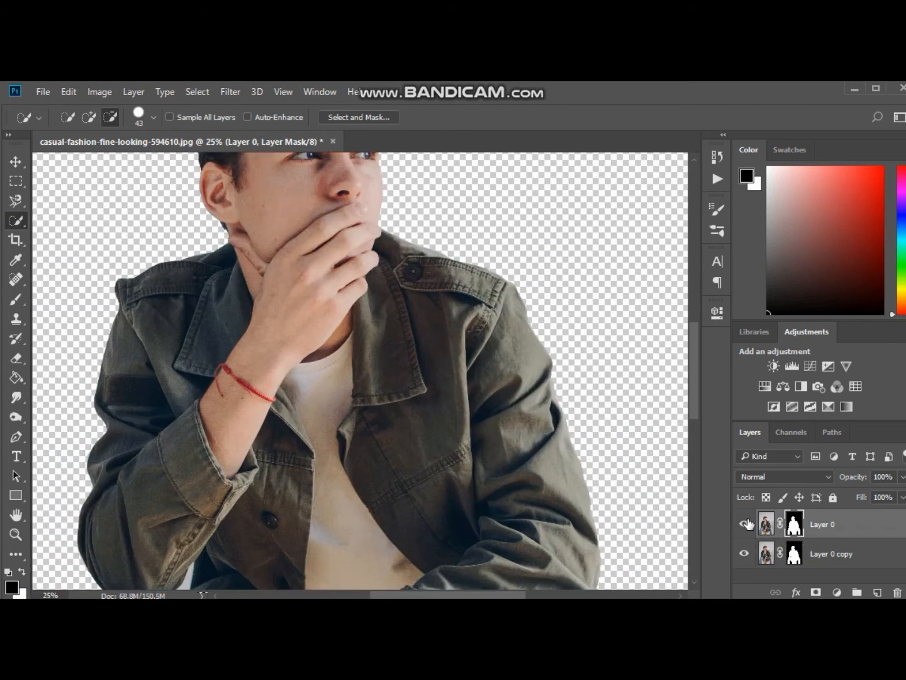
scroll(390, 283, "up", 3)
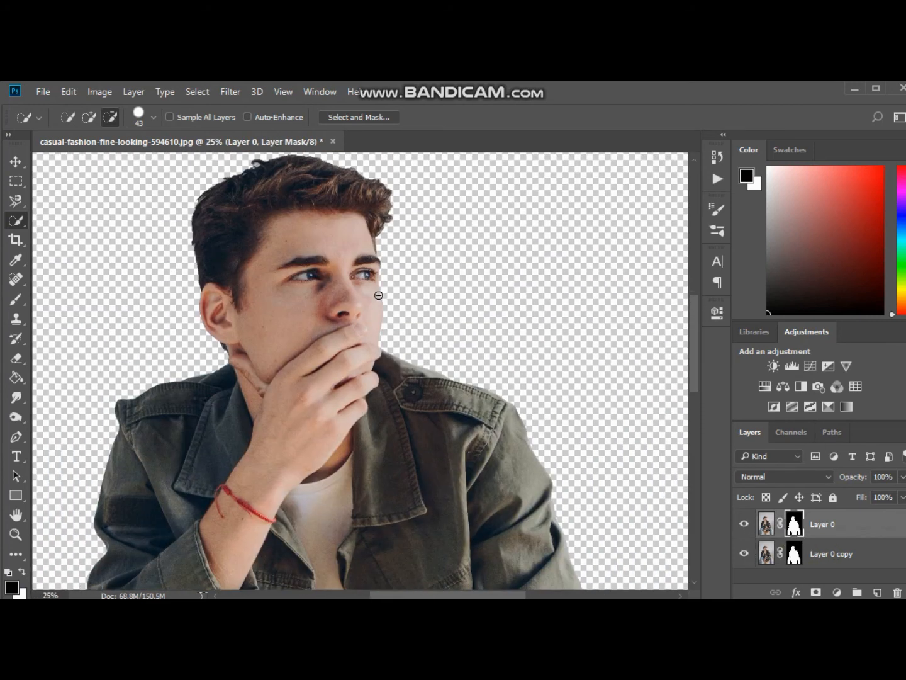
scroll(377, 297, "down", 4)
scroll(357, 321, "down", 6)
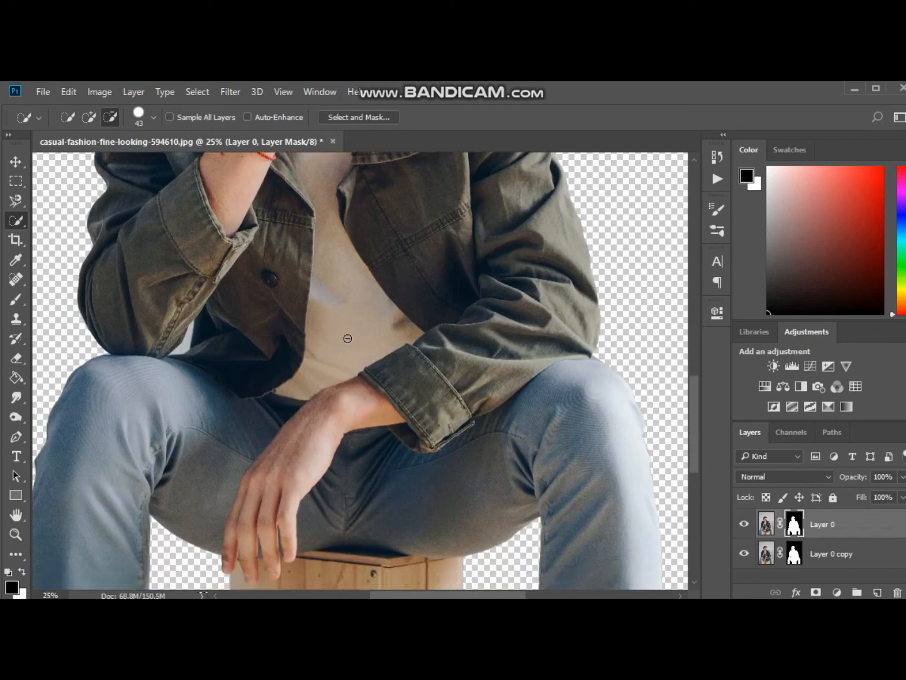
scroll(345, 340, "up", 2)
scroll(453, 588, "left", 5)
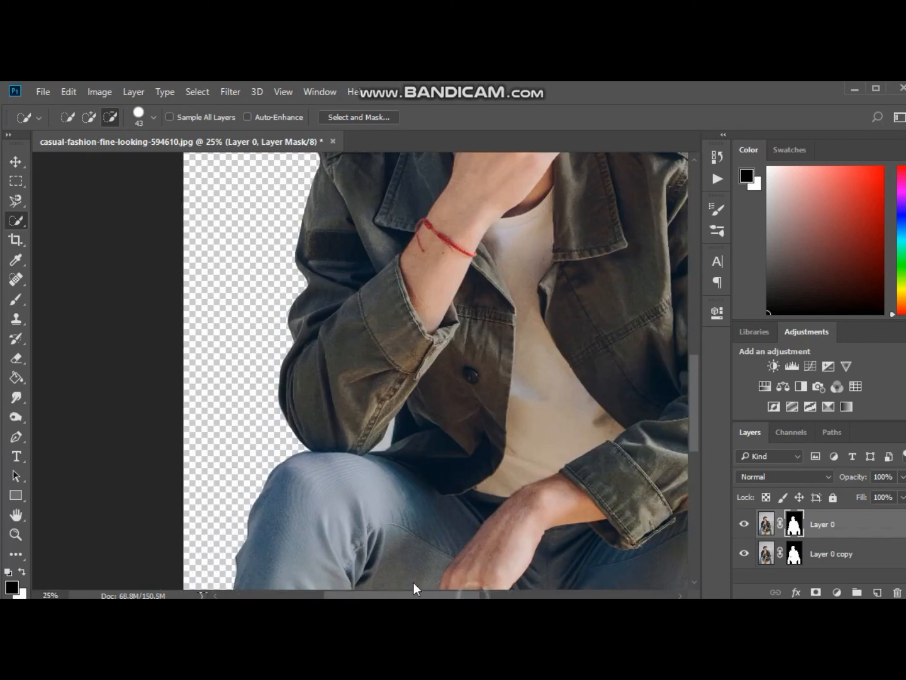
Trace the leftover background gap between the right elbow and knee with a pen path and convert it into a selection
left_click(19, 439)
key("ctrl+plus")
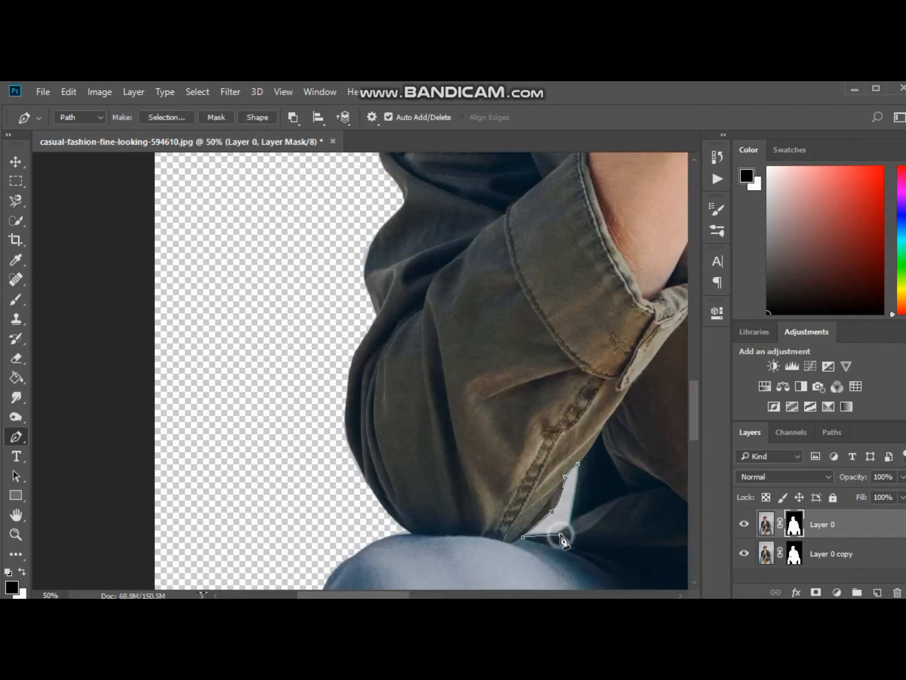
right_click(579, 473)
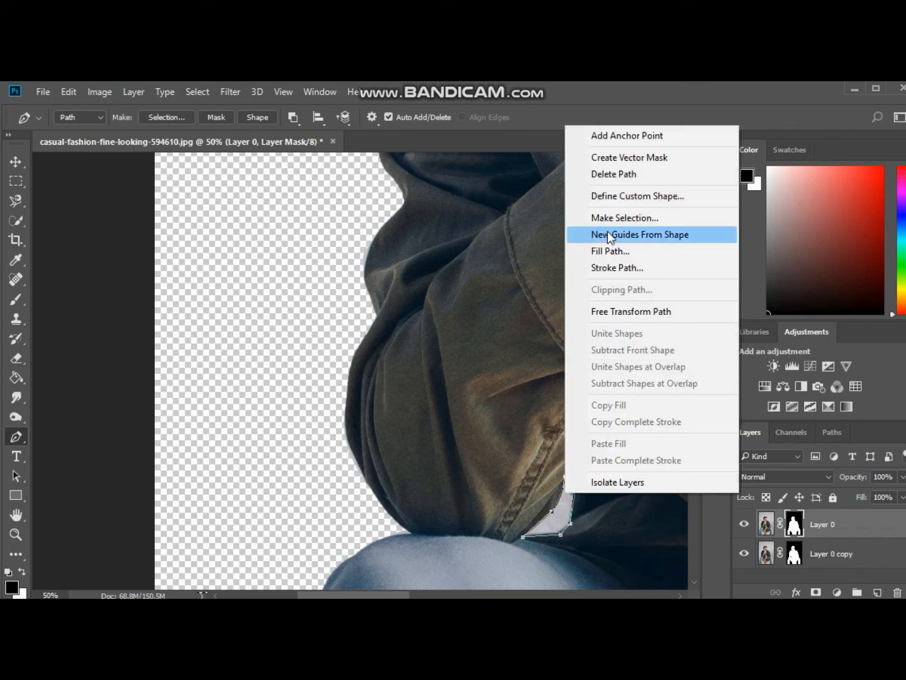
left_click(617, 215)
left_click(476, 217)
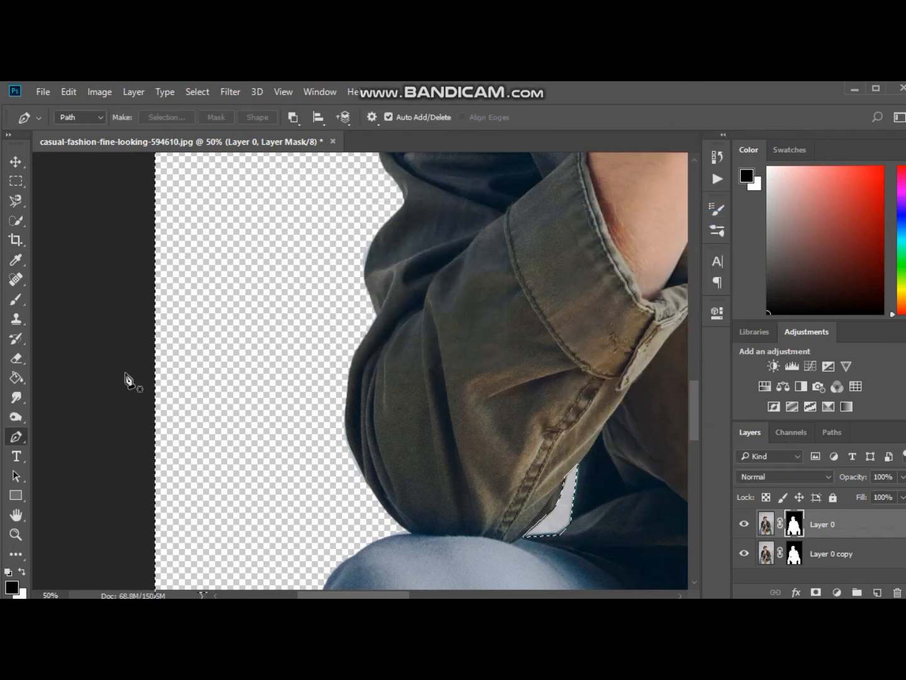
Try inverting the selection and erasing the leftover gap below the elbow on Layer 0's mask
key("e")
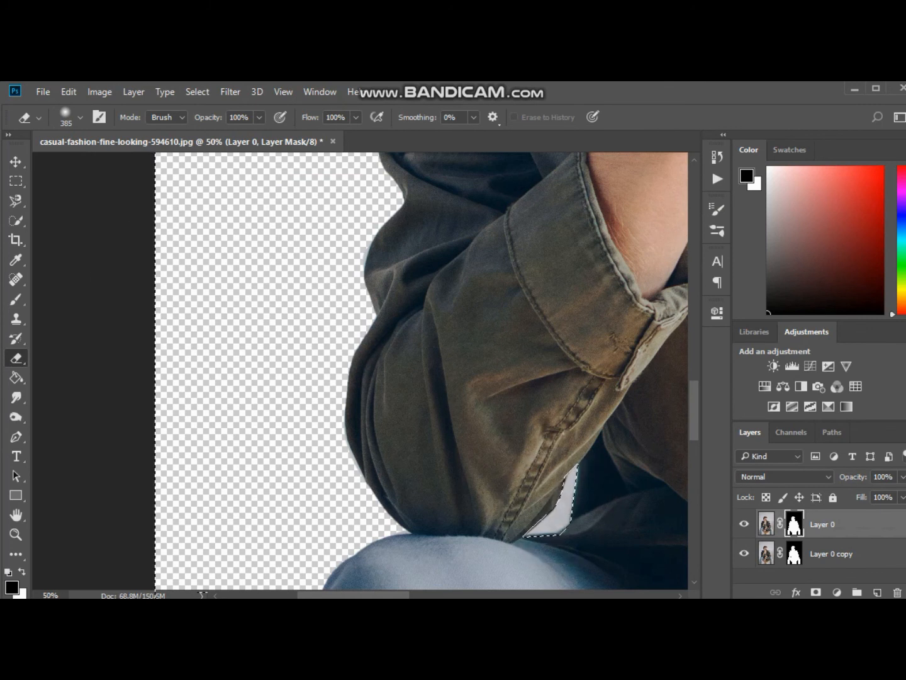
left_click(17, 223)
right_click(365, 374)
left_click(406, 316)
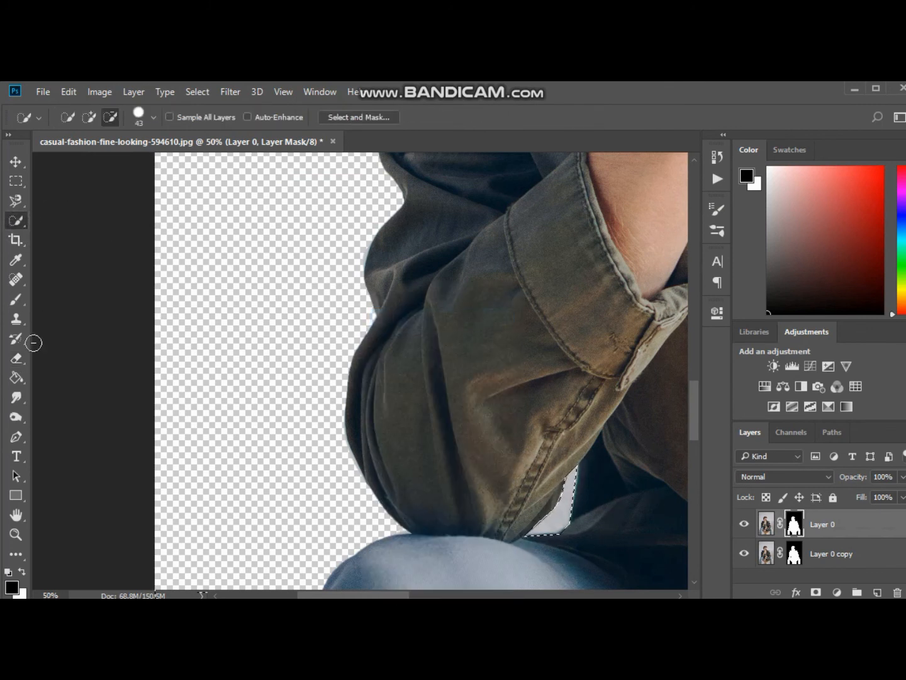
left_click(16, 357)
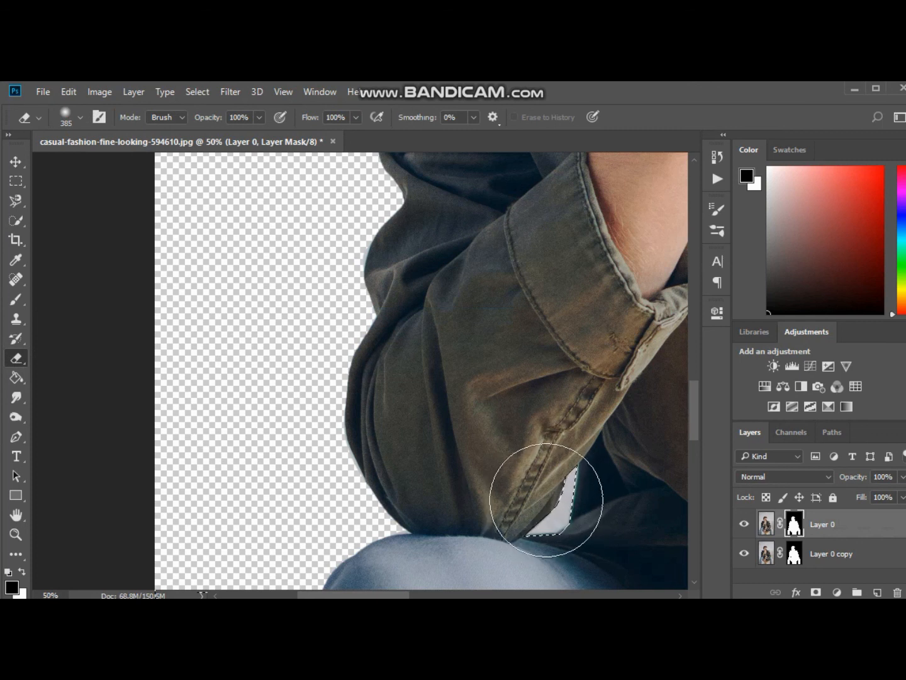
left_click(15, 220)
right_click(481, 466)
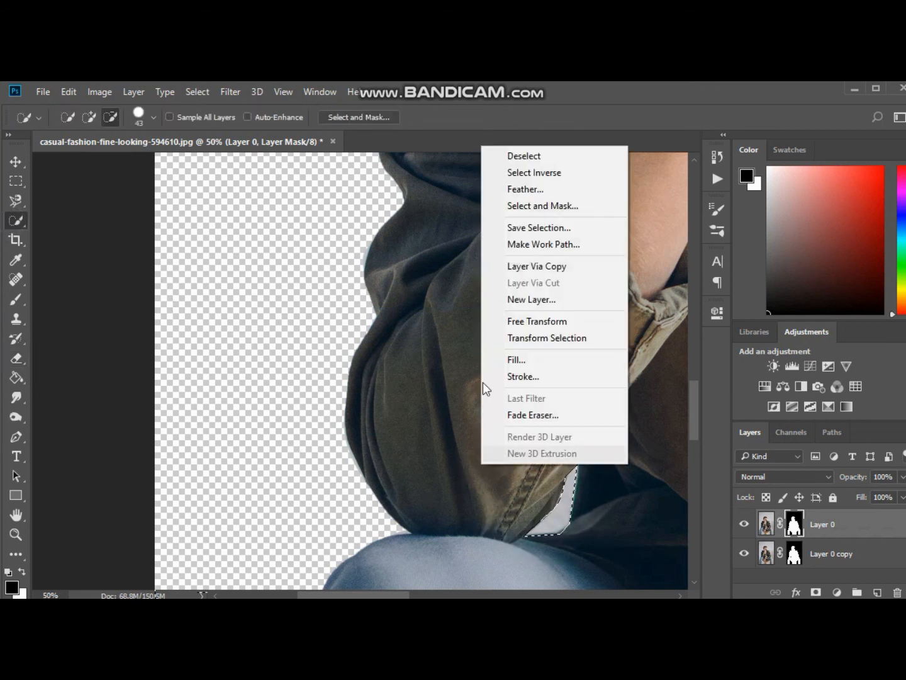
key("Escape")
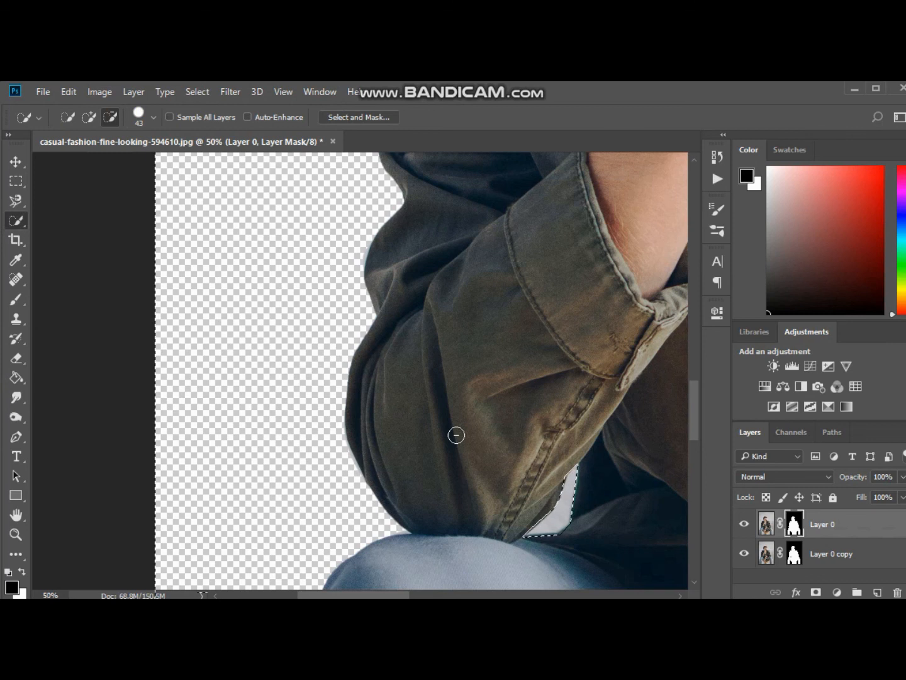
Target Layer 0's image instead of its mask, use the Eraser on the gap below the elbow, and clear the selection
key("ctrl+minus")
key("ctrl+minus")
key("ctrl+minus")
key("ctrl+minus")
key("ctrl+minus")
key("ctrl+minus")
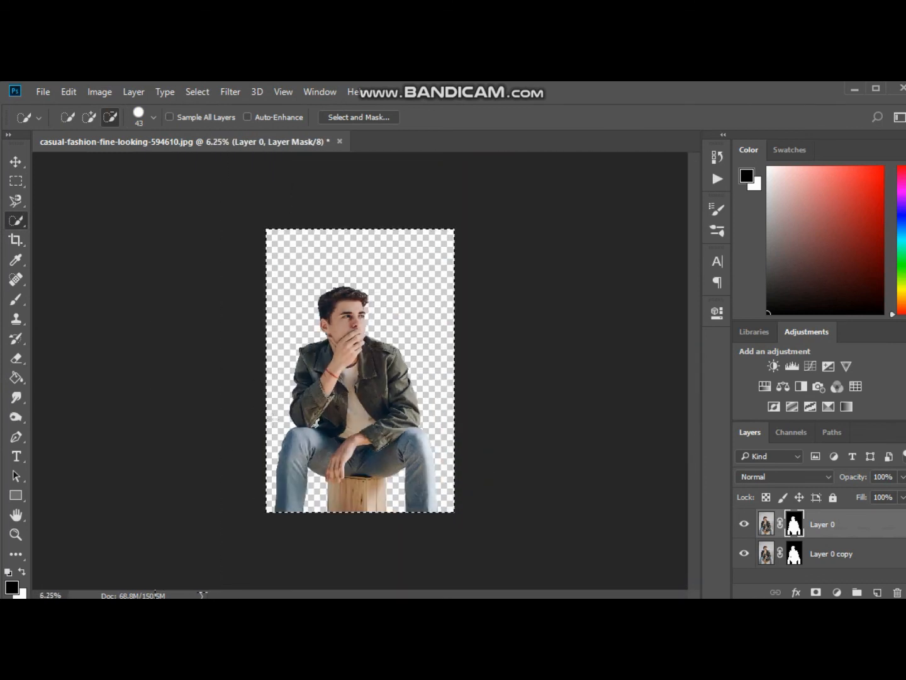
left_click(766, 524)
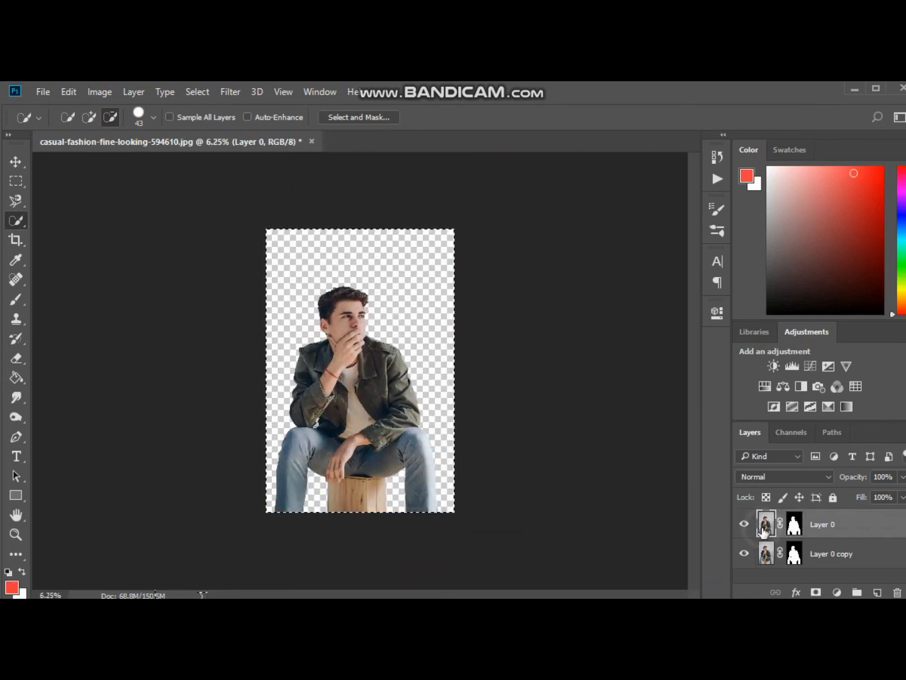
left_click(16, 358)
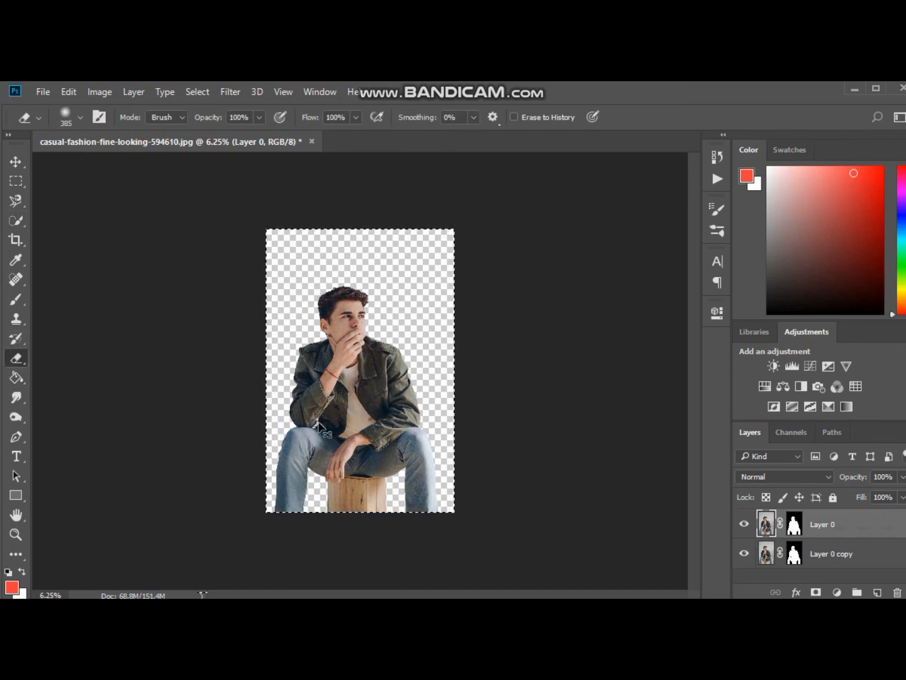
key("ctrl+minus")
left_click(16, 220)
right_click(332, 291)
left_click(394, 317)
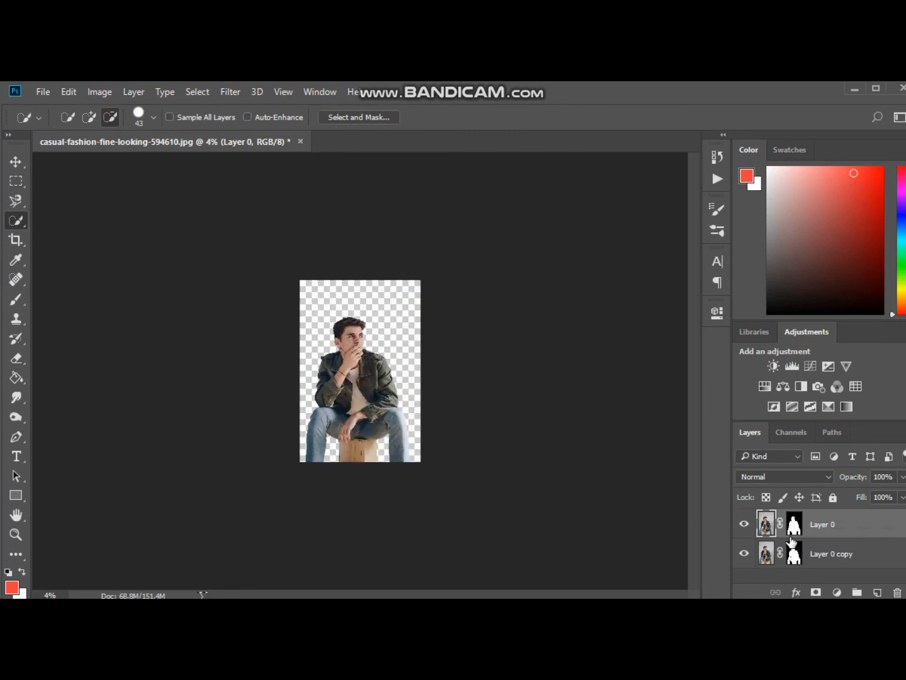
Make Layer 0 copy the active layer and switch to the Pen tool
key("ctrl+plus")
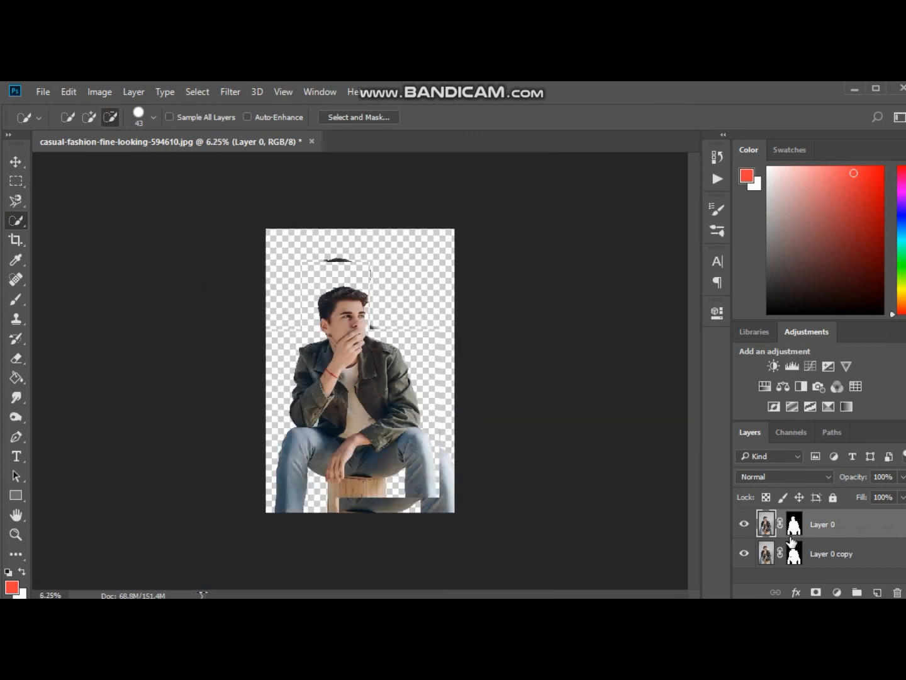
key("ctrl+minus")
left_click(840, 549)
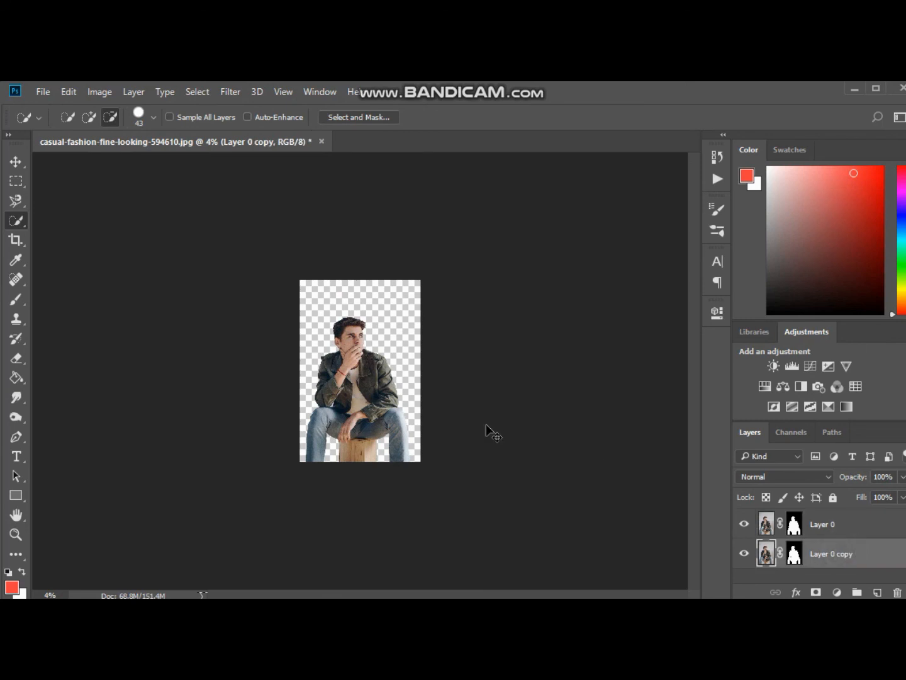
key("ctrl+plus")
key("ctrl+plus")
key("ctrl+minus")
key("ctrl+minus")
key("ctrl+minus")
key("ctrl+plus")
key("ctrl+plus")
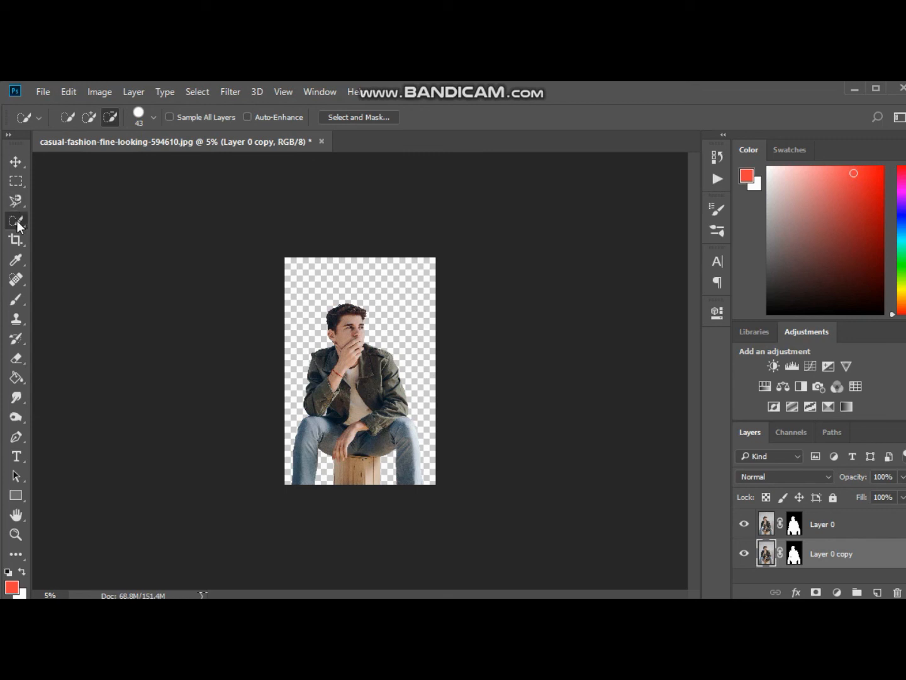
left_click(17, 441)
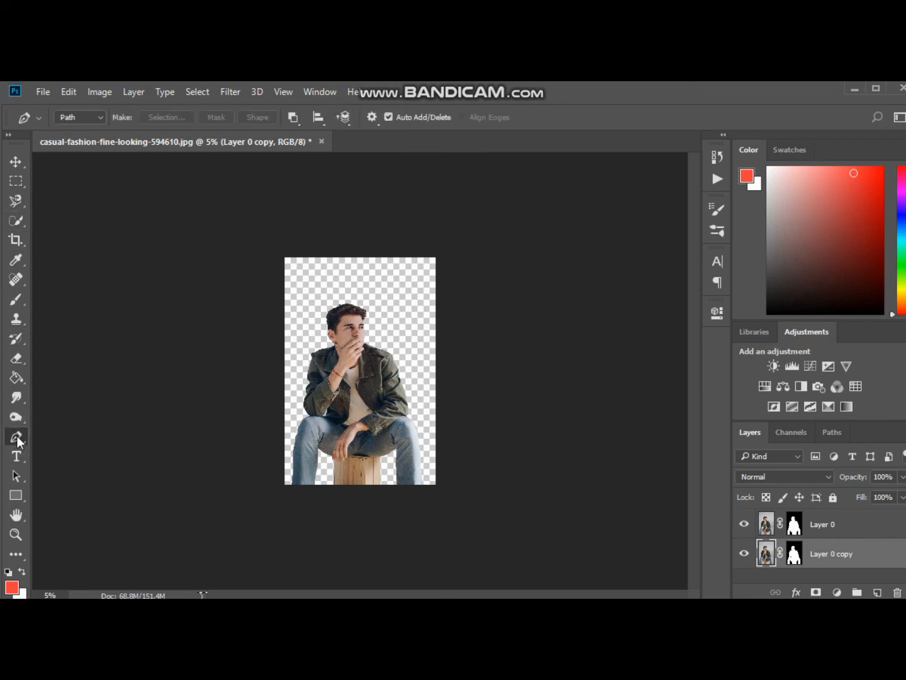